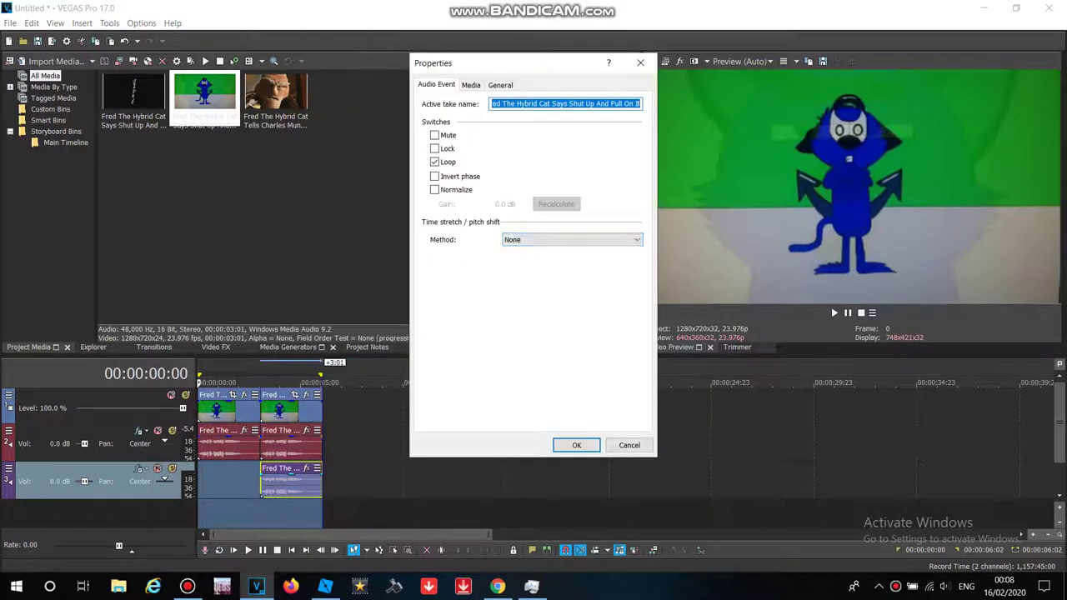
Step: Set the second clip's duplicate audio to the Classic pitch method with A17 Drums, unpitched (minimum echo) attributes and a -5 pitch change
click(572, 249)
click(573, 240)
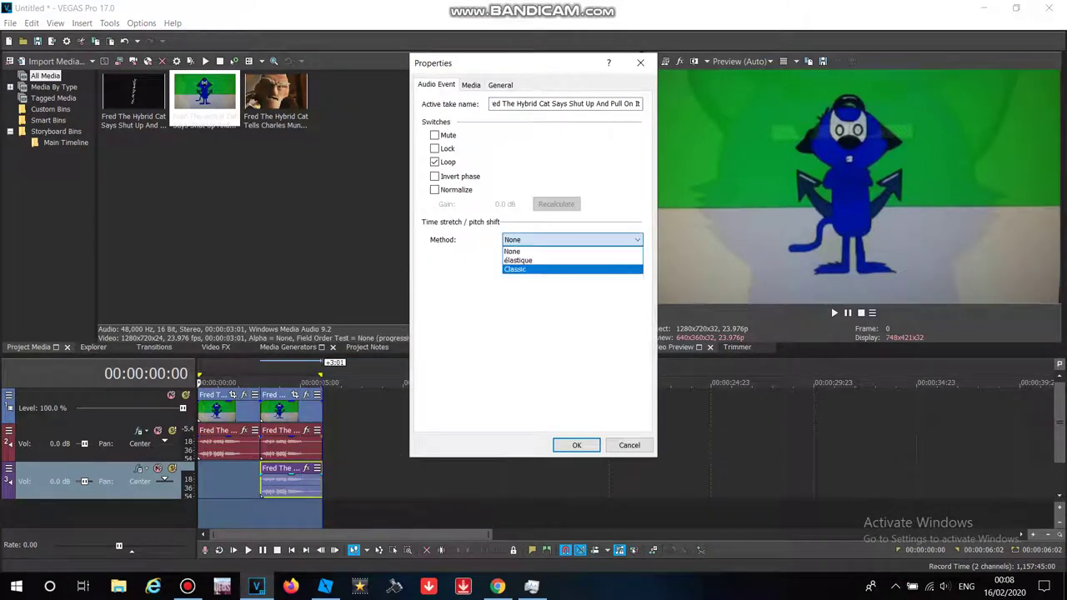
click(551, 268)
click(572, 259)
click(572, 412)
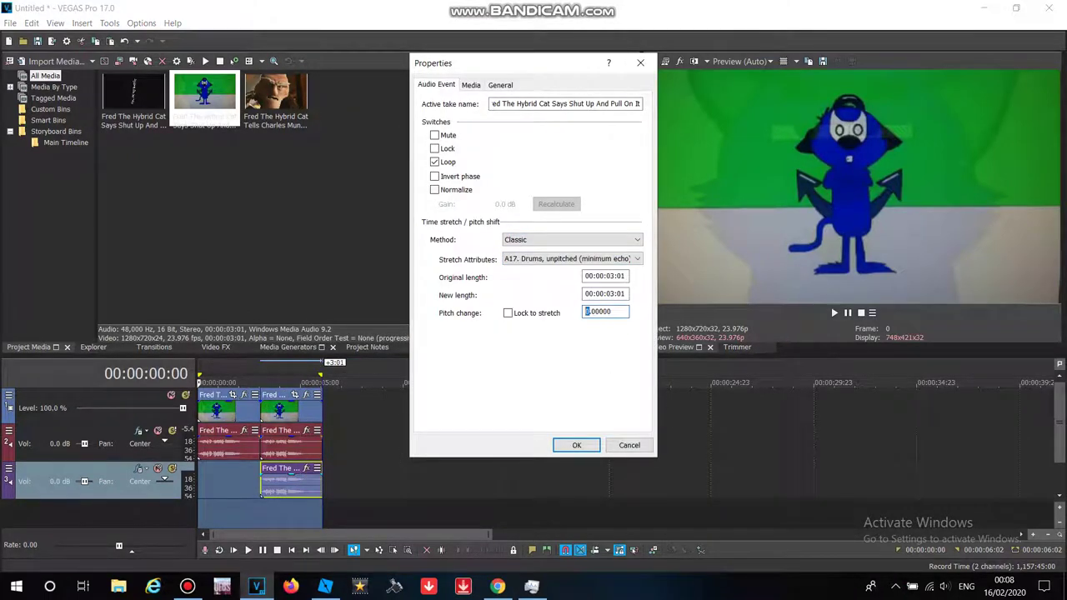
click(576, 445)
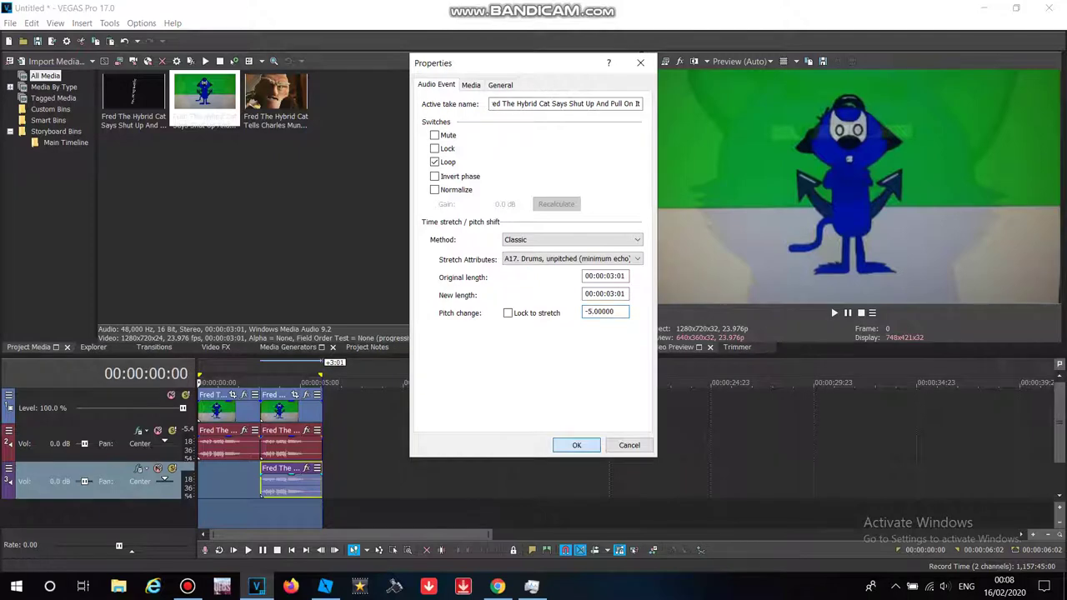
Step: Apply the Crying filter package to the second clip's video event
click(306, 395)
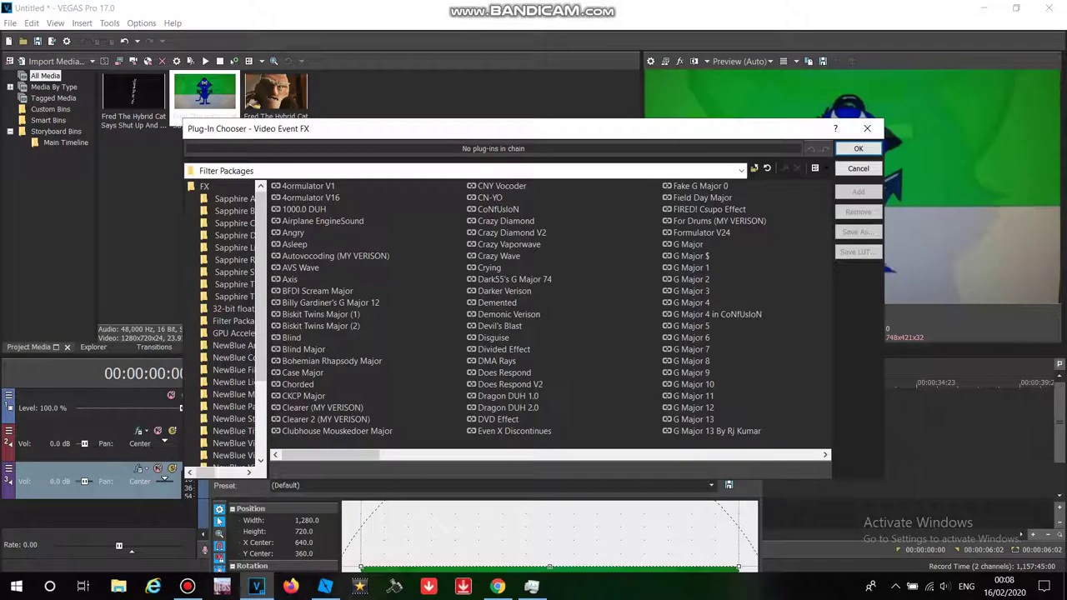
double_click(490, 267)
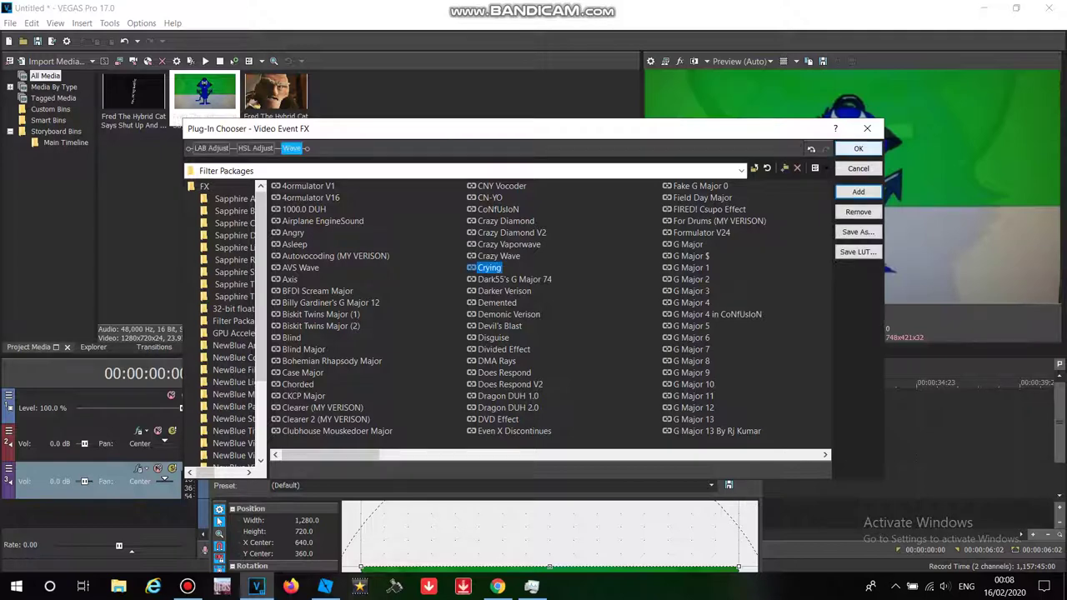
click(859, 148)
click(754, 427)
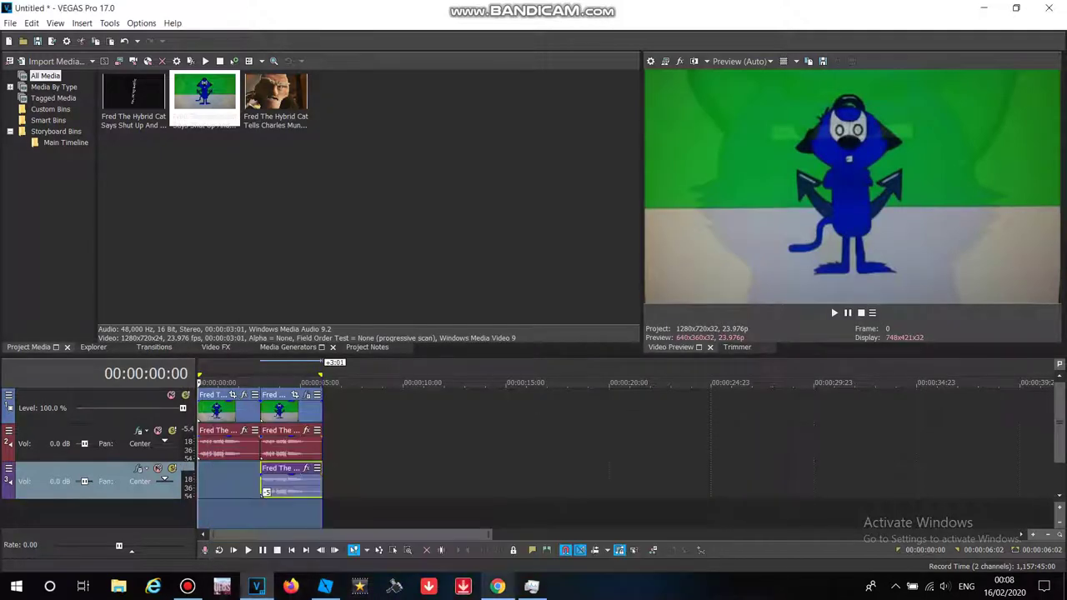
Step: Check the effects list in the YouTube comments and append a third copy of the clip to the timeline
key(alt+Tab)
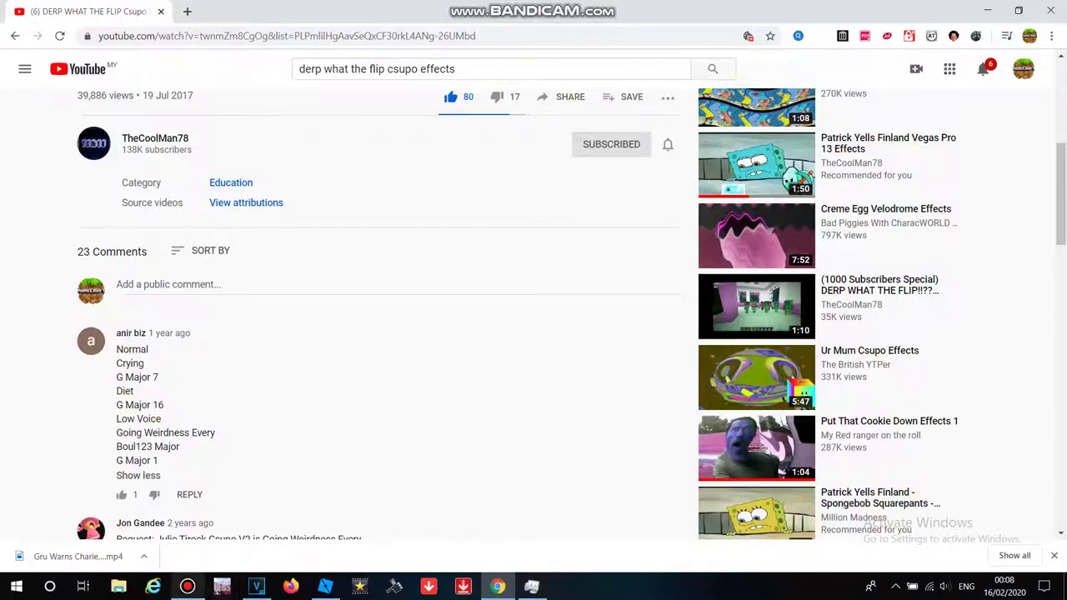
click(257, 586)
drag(205, 92, 324, 405)
Step: Duplicate the second clip's pitched audio event on track 3 and place the copy directly beneath the third clip
right_click(307, 409)
click(331, 224)
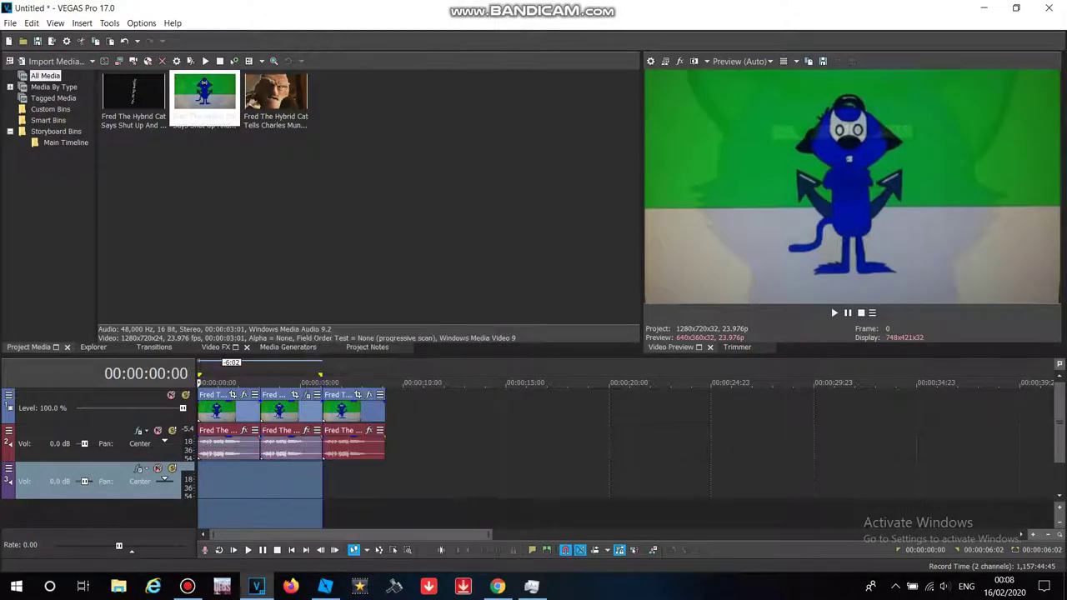
key(ctrl+z)
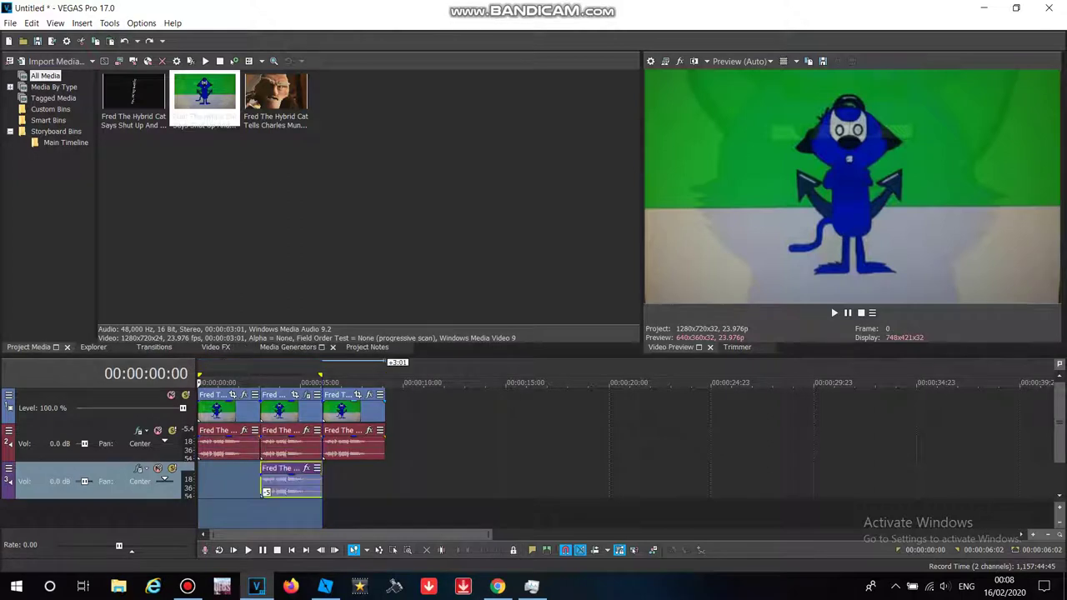
click(329, 481)
right_click(364, 471)
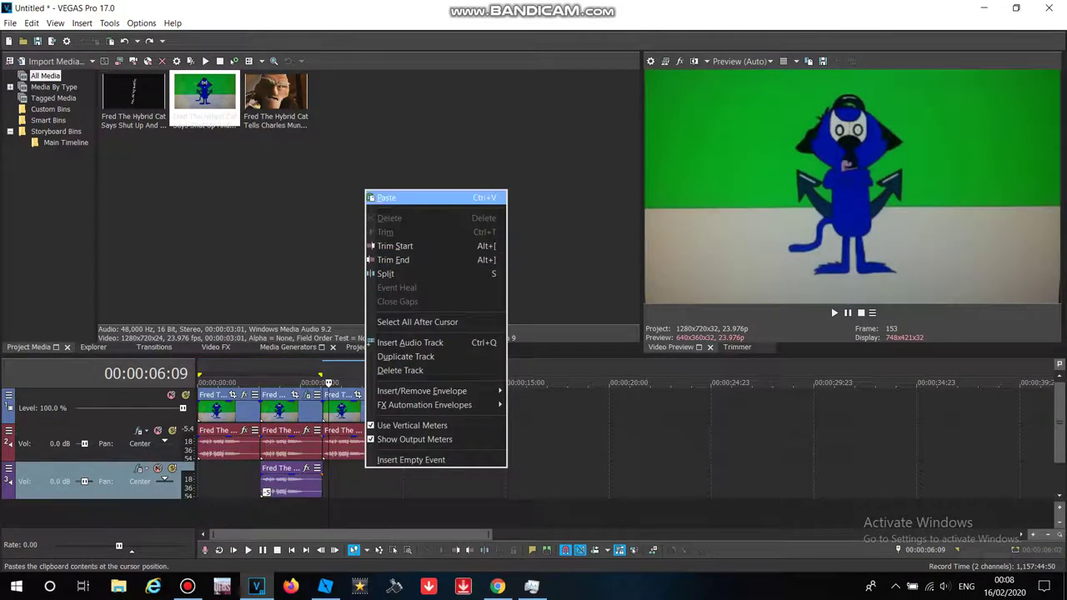
click(392, 198)
drag(422, 479, 352, 480)
Step: Set the pitch change of the third clip's duplicate audio event to 3
right_click(344, 479)
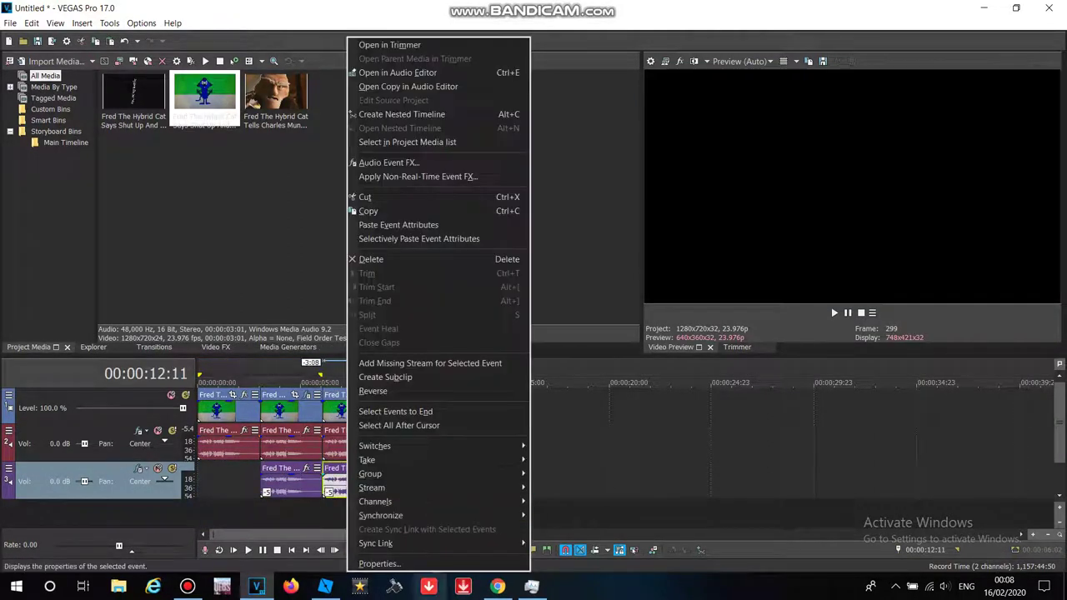
click(376, 565)
drag(586, 312, 593, 312)
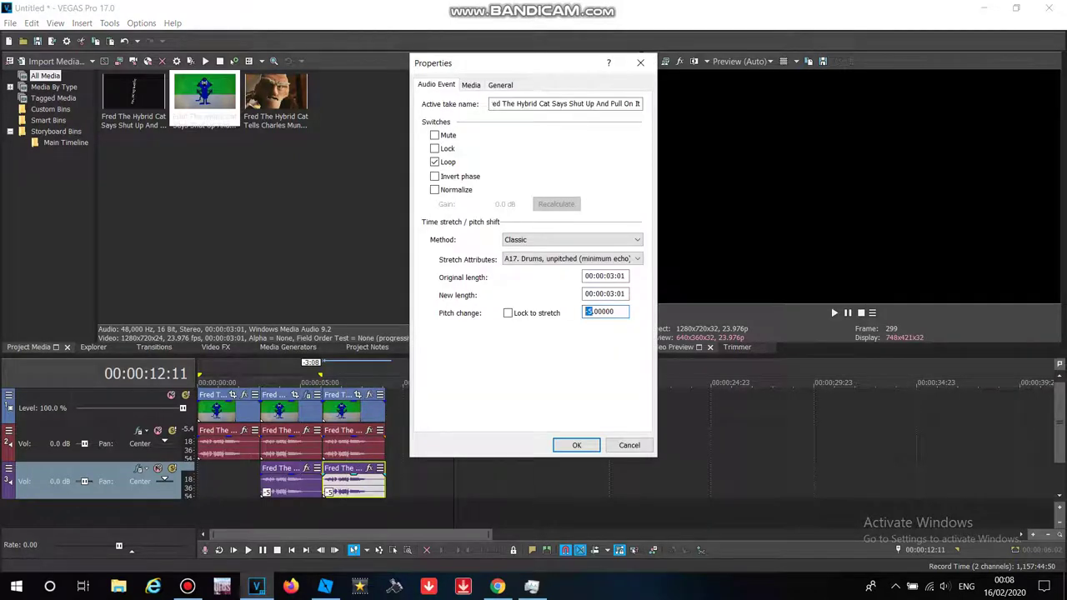
text(3)
click(576, 446)
click(359, 500)
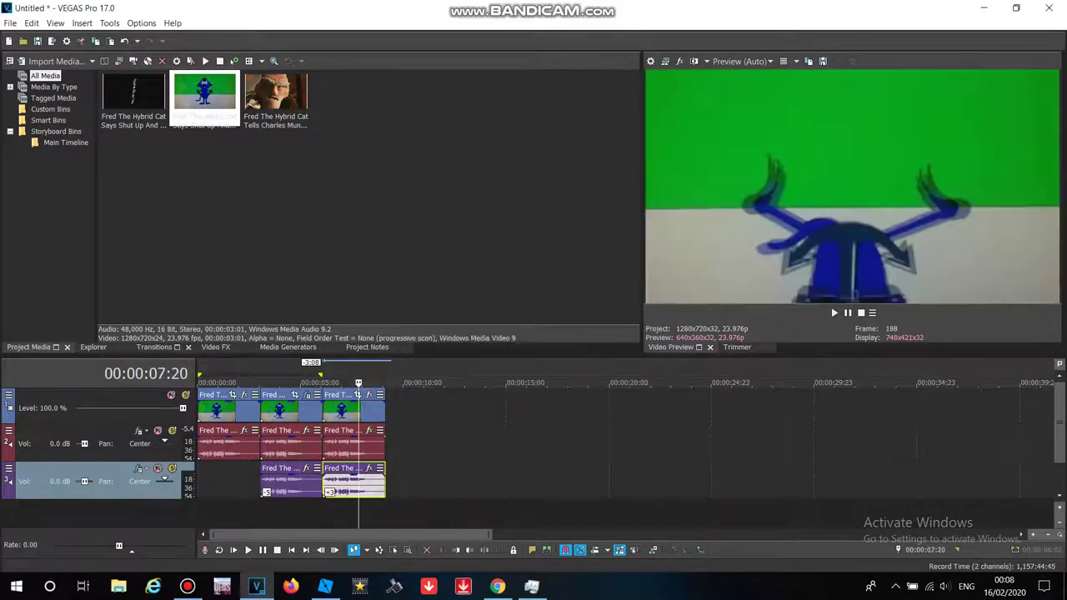
Step: Browse the video effects and examine the LAB Adjust, HSL Adjust and Wave settings in the Crying effect chain
click(215, 347)
scroll(84, 200, down, 20)
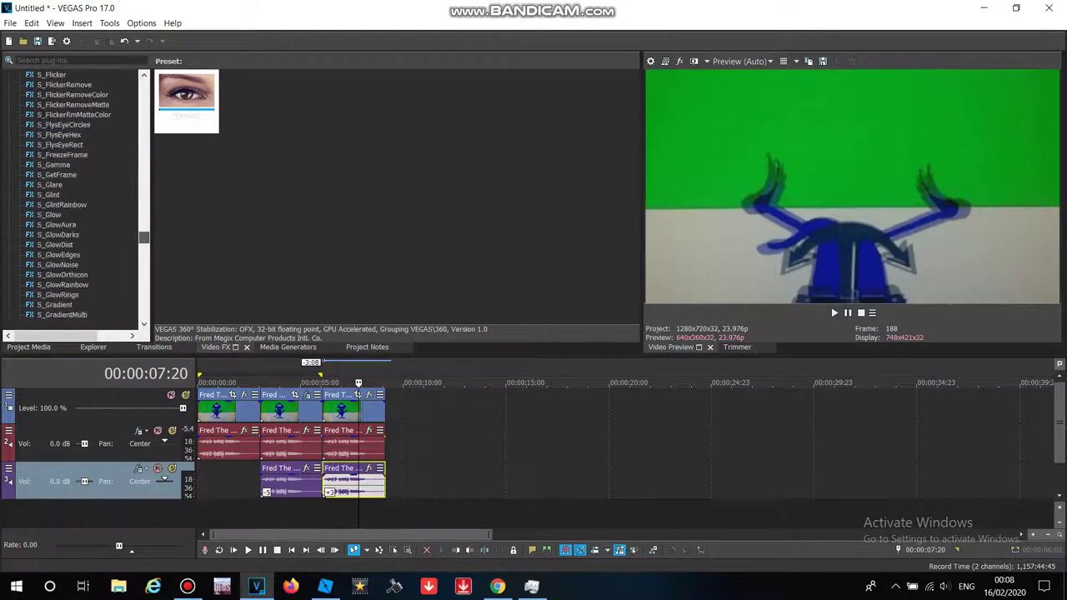
drag(145, 313, 144, 150)
click(369, 395)
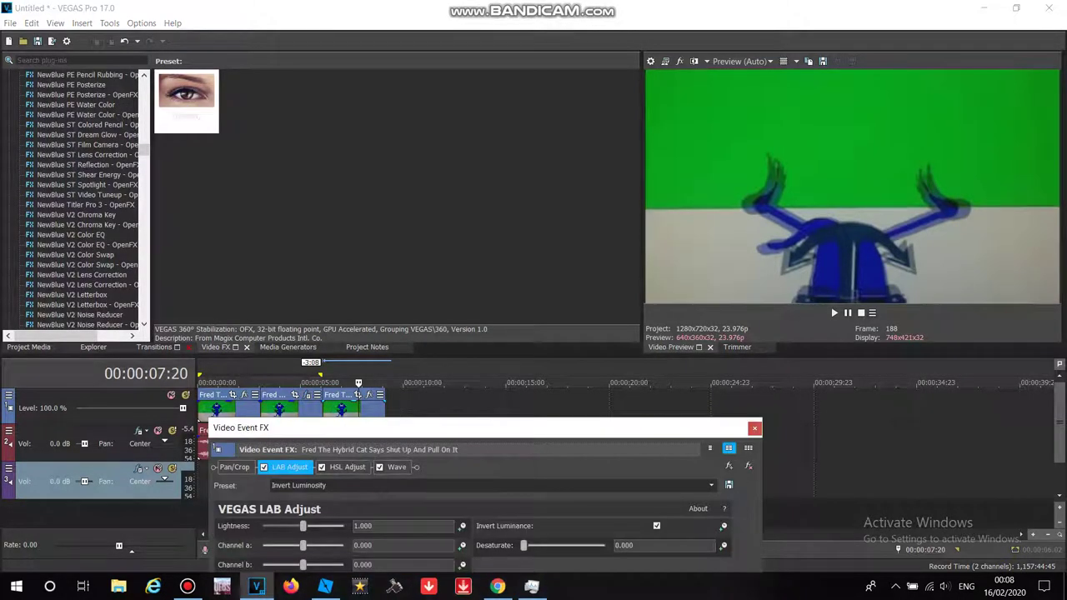
click(346, 467)
click(396, 467)
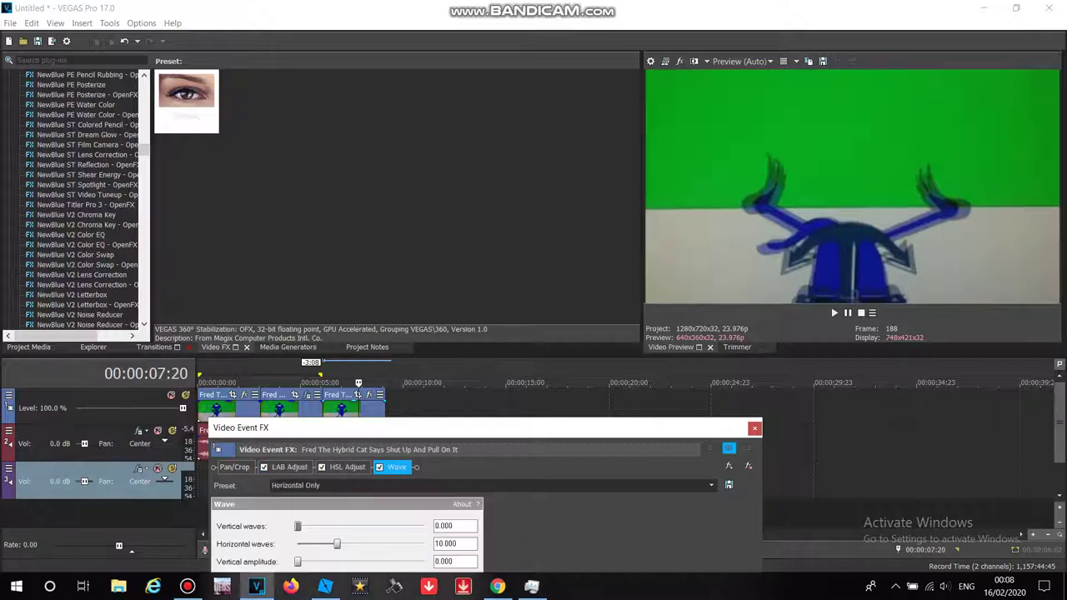
click(754, 429)
Step: Find the Invert video effect and select its default preset
drag(144, 151, 144, 105)
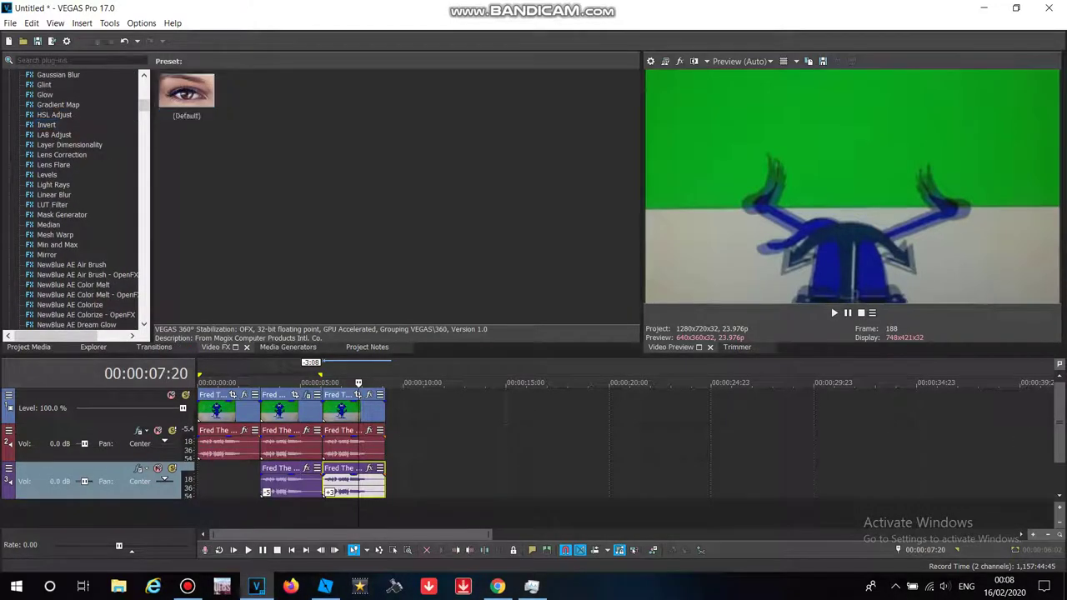
click(46, 125)
click(187, 94)
drag(187, 93, 100, 402)
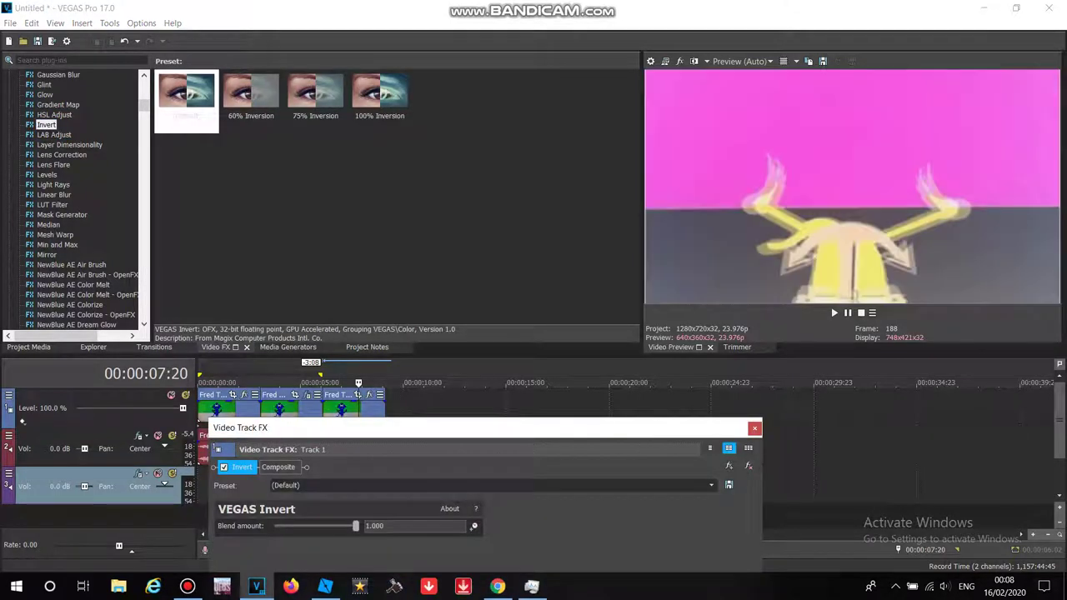
click(755, 428)
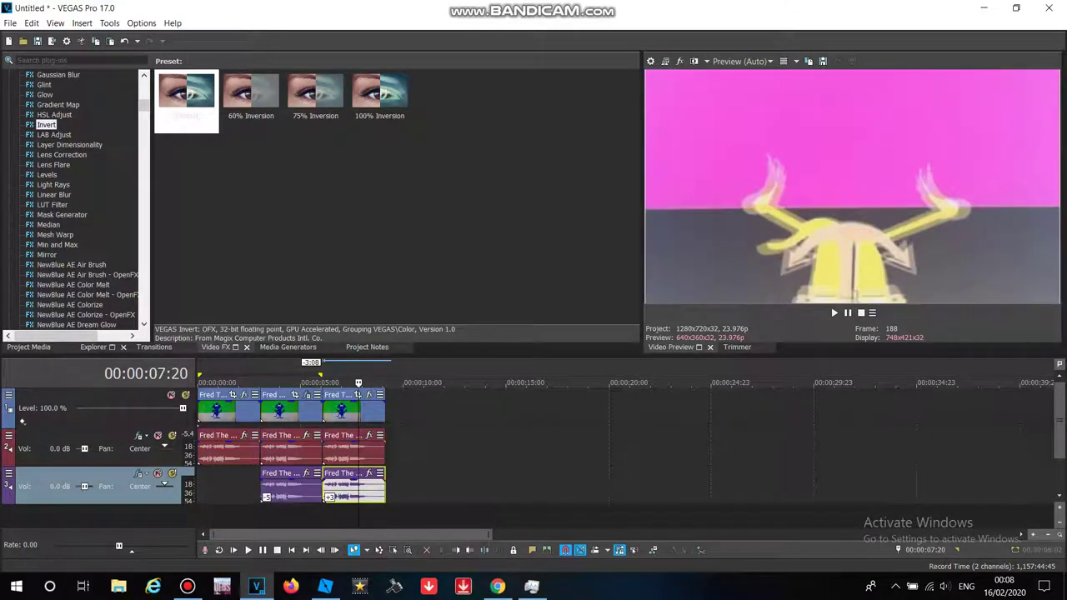
click(126, 41)
drag(187, 93, 101, 402)
click(755, 428)
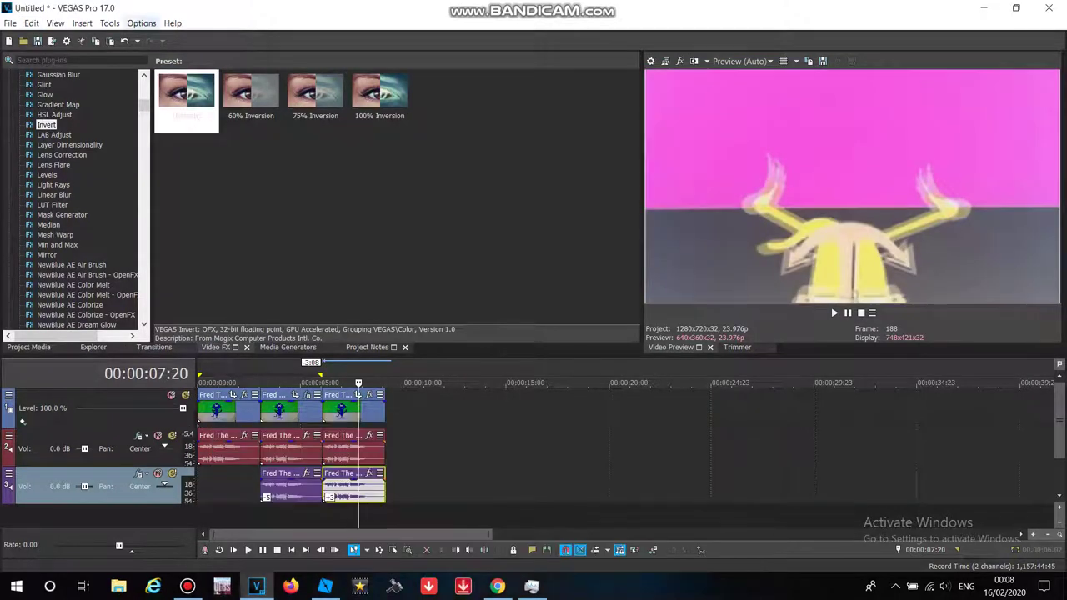
click(125, 41)
Step: Apply the default Invert preset to the third clip's video event only
click(187, 93)
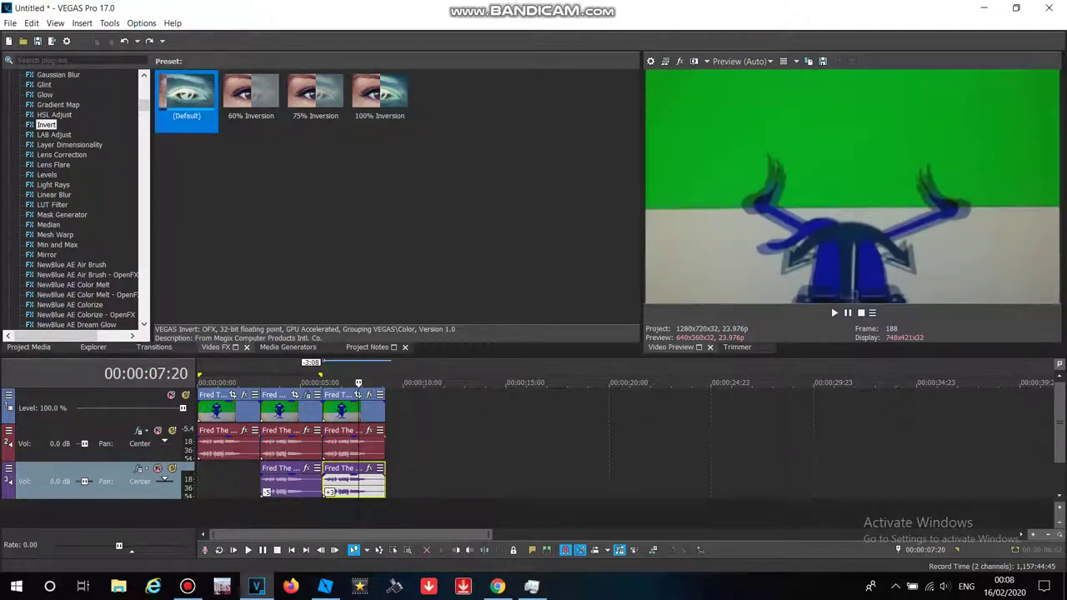
drag(187, 94, 350, 409)
click(755, 428)
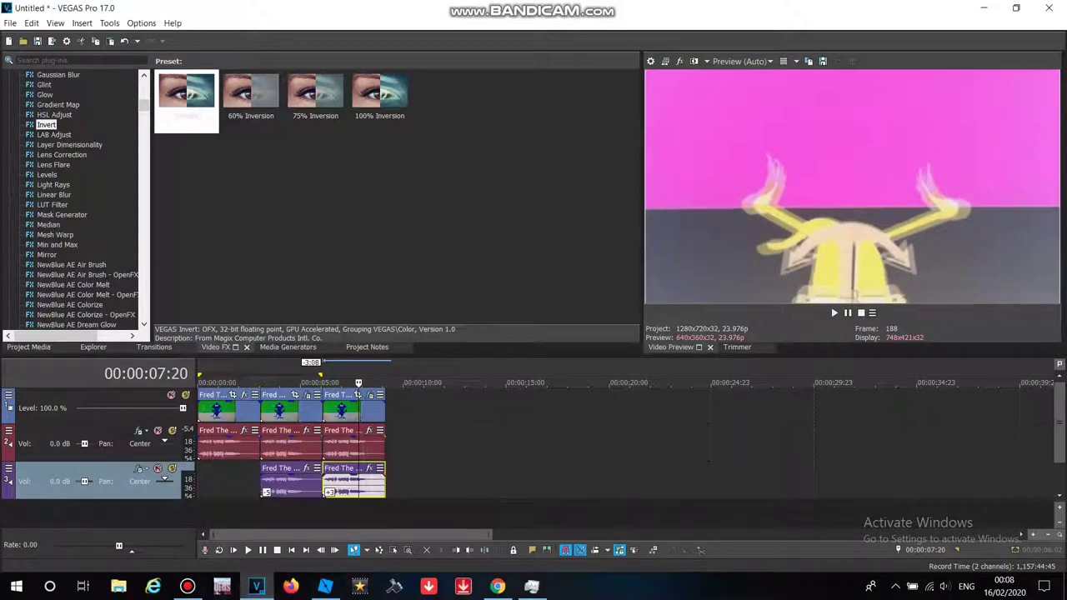
Step: Append a fourth copy of the clip and set its audio to Classic, A17 Drums, unpitched (minimum echo), with a -8 pitch change
click(30, 347)
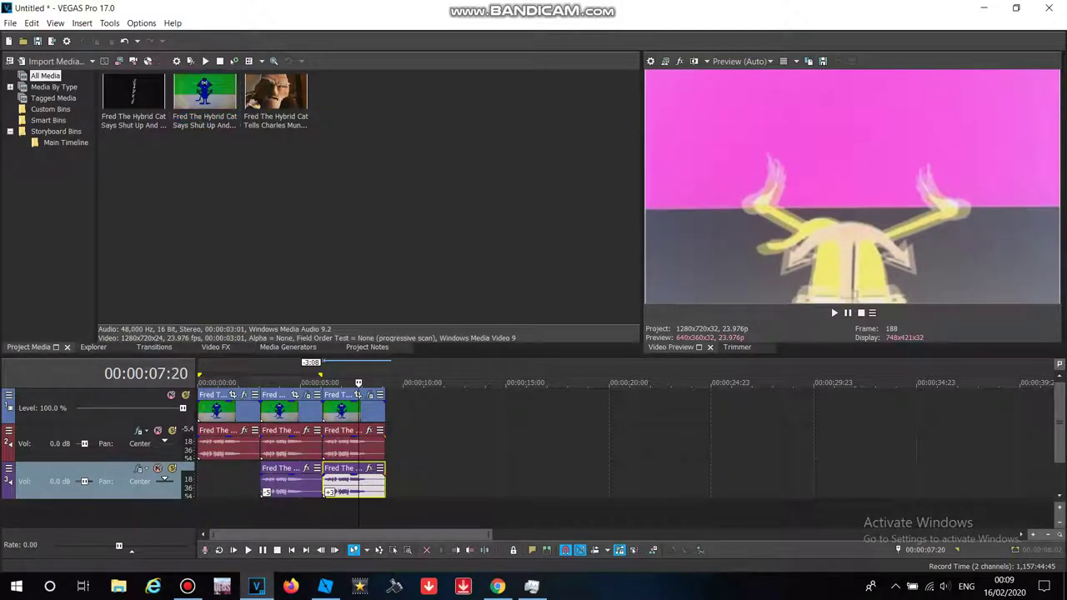
drag(204, 91, 416, 407)
right_click(414, 442)
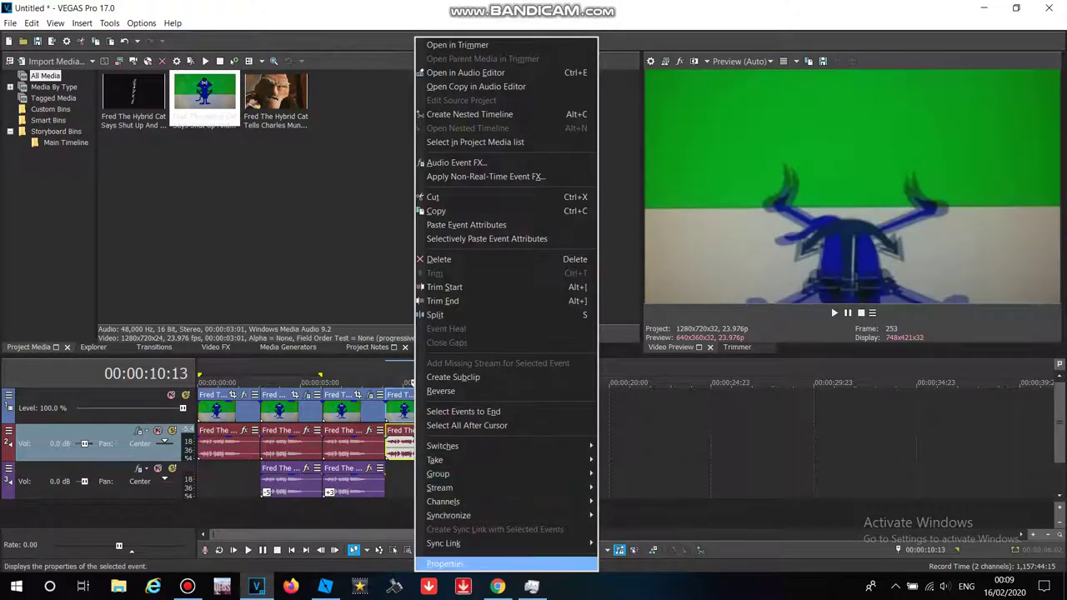
click(450, 543)
click(572, 239)
click(514, 268)
click(572, 259)
click(572, 410)
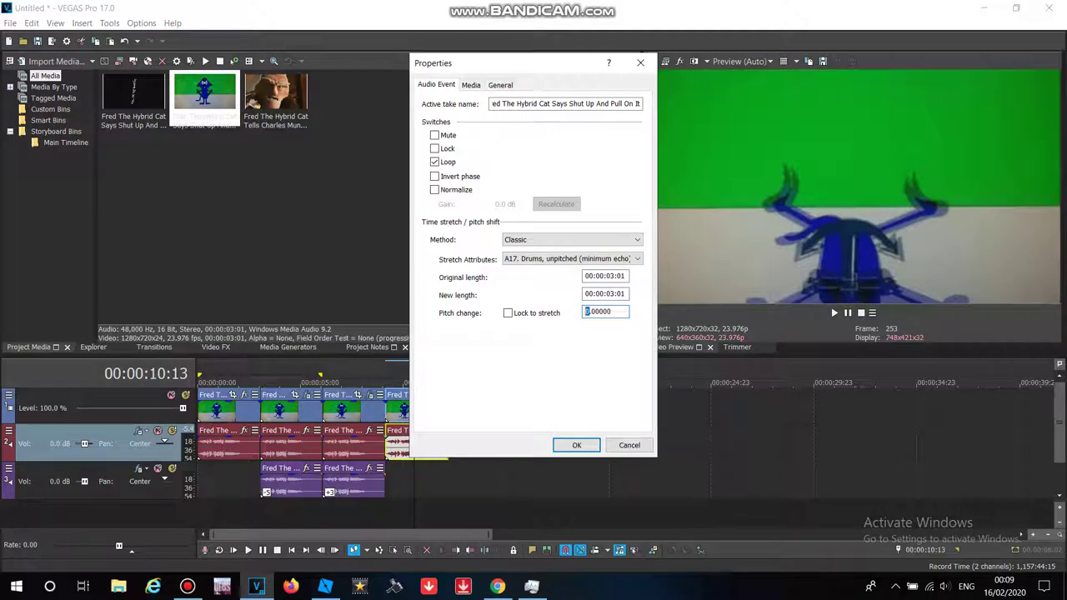
click(576, 445)
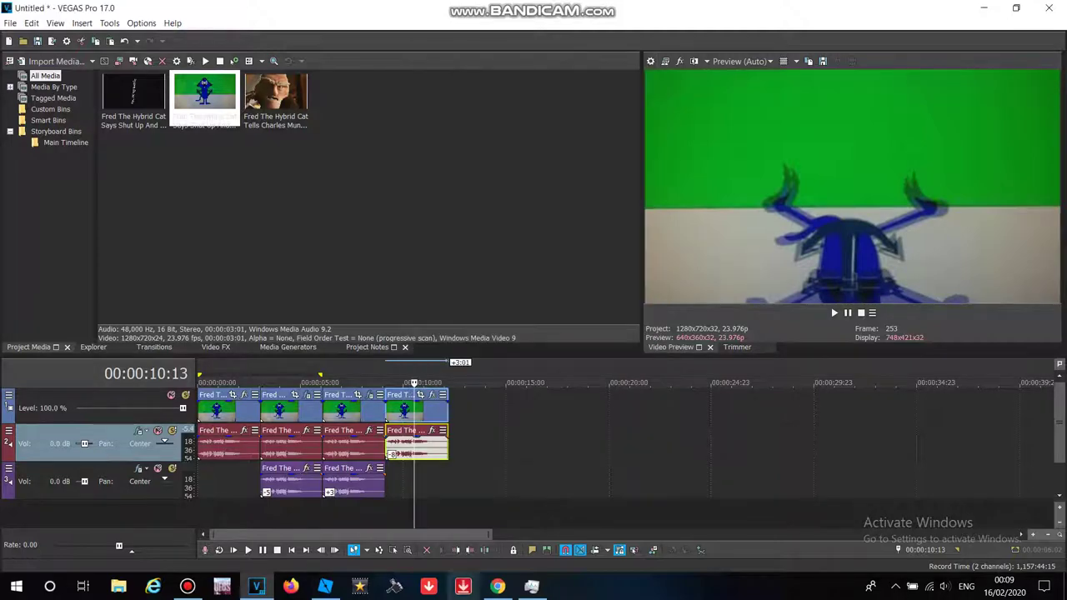
Step: Add the ExpressFX Graphic EQ effect with the X is Diet preset to the fourth clip's audio
click(498, 587)
click(257, 587)
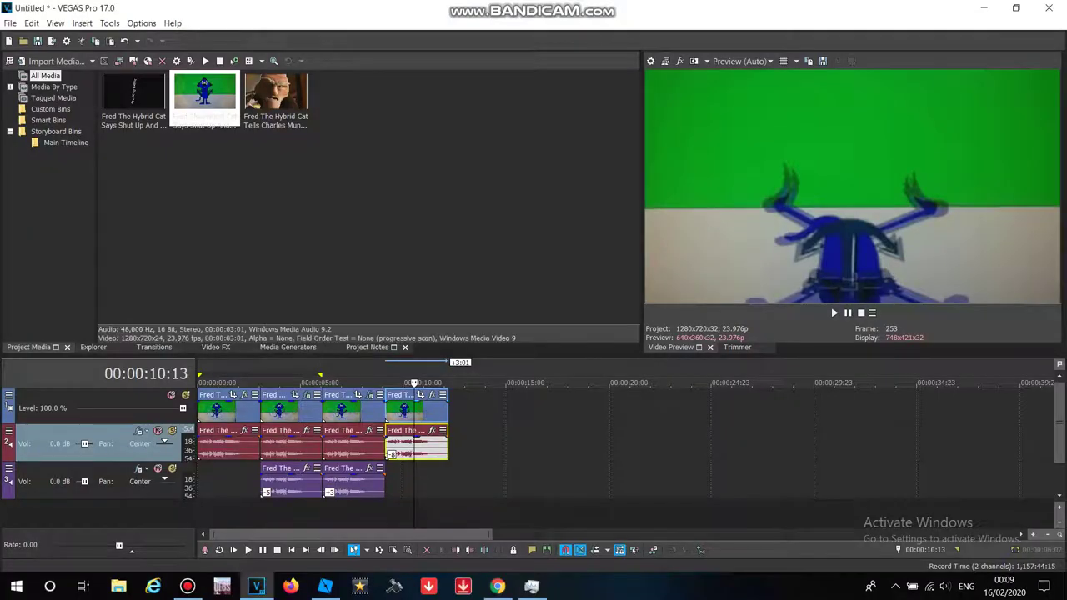
click(432, 431)
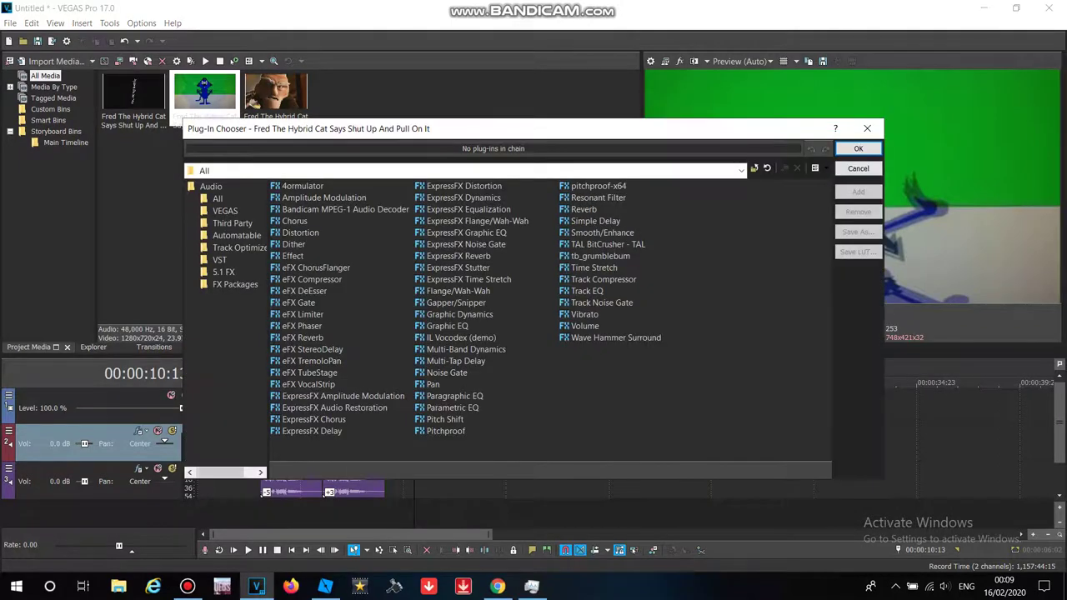
click(188, 586)
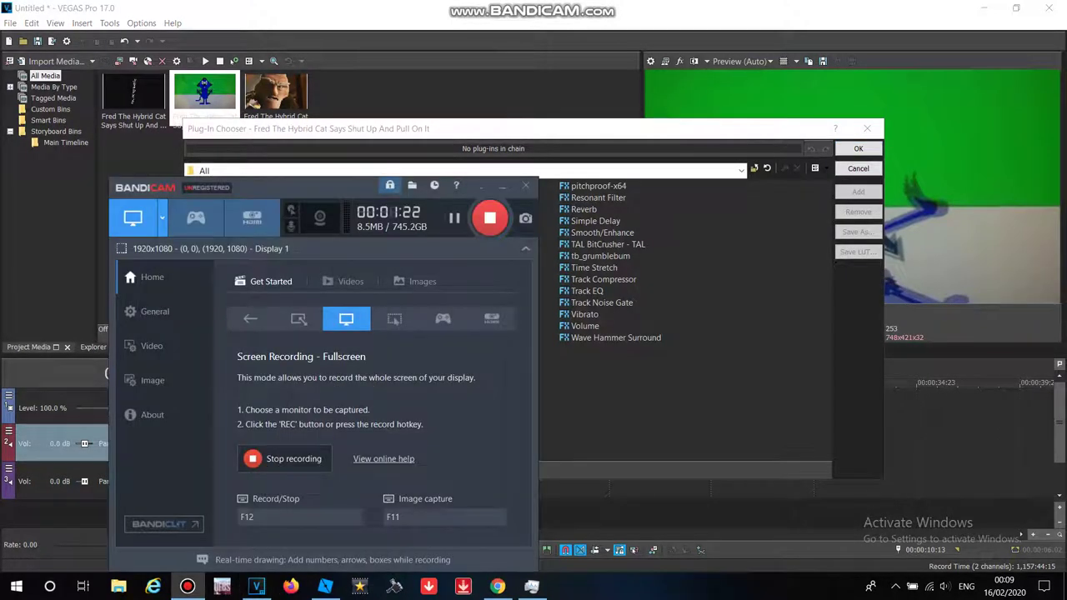
click(502, 186)
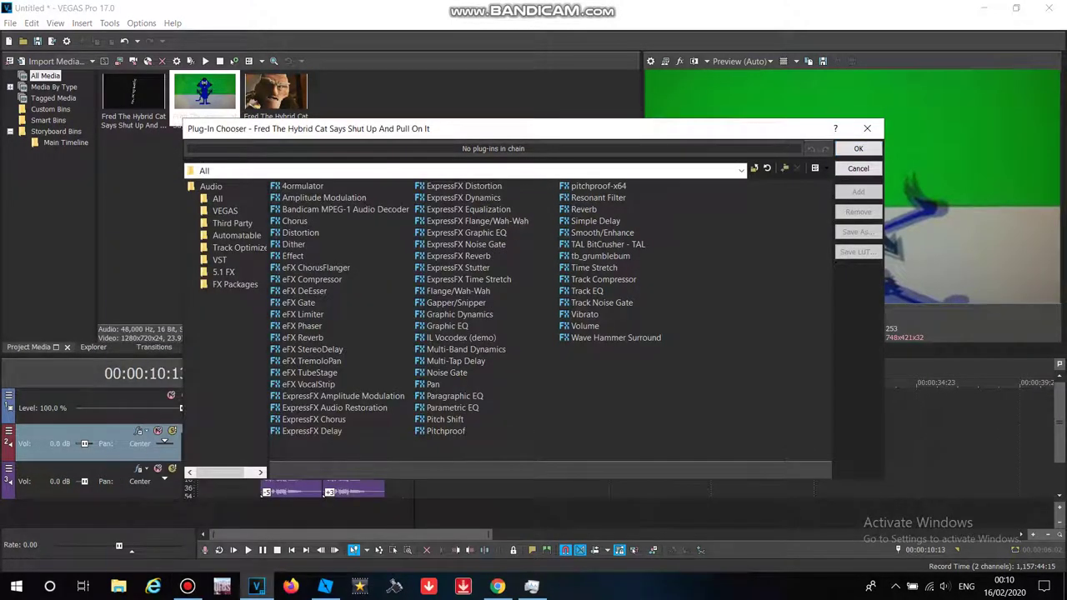
double_click(467, 232)
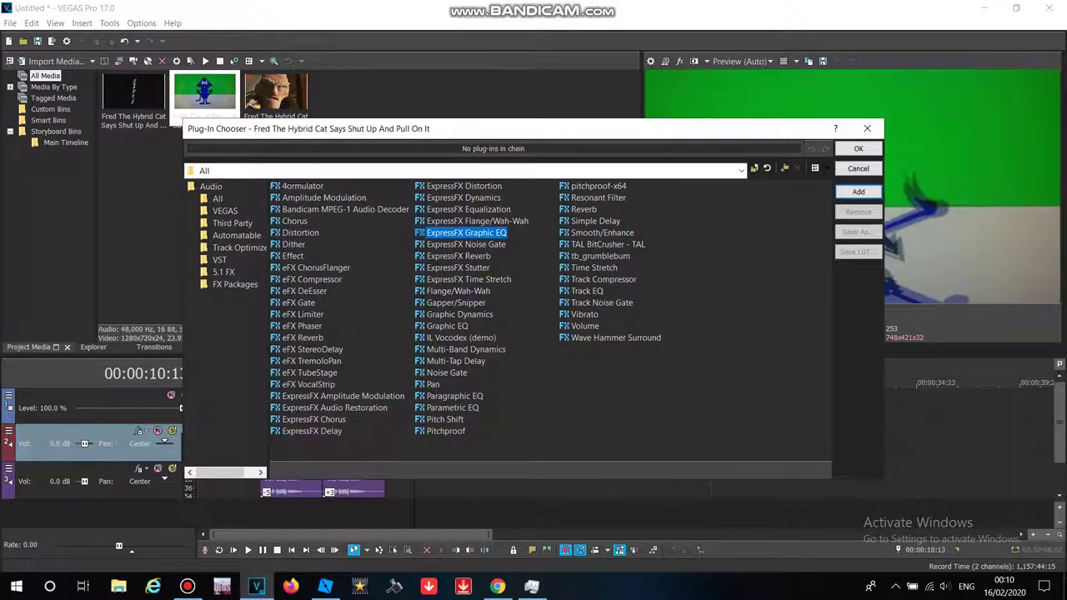
click(858, 149)
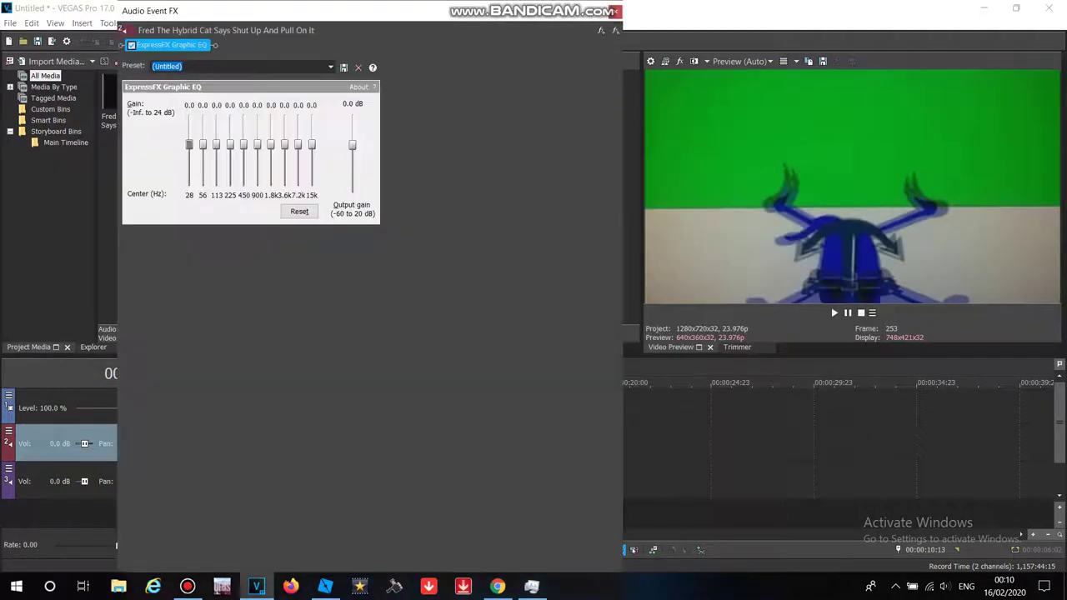
click(331, 67)
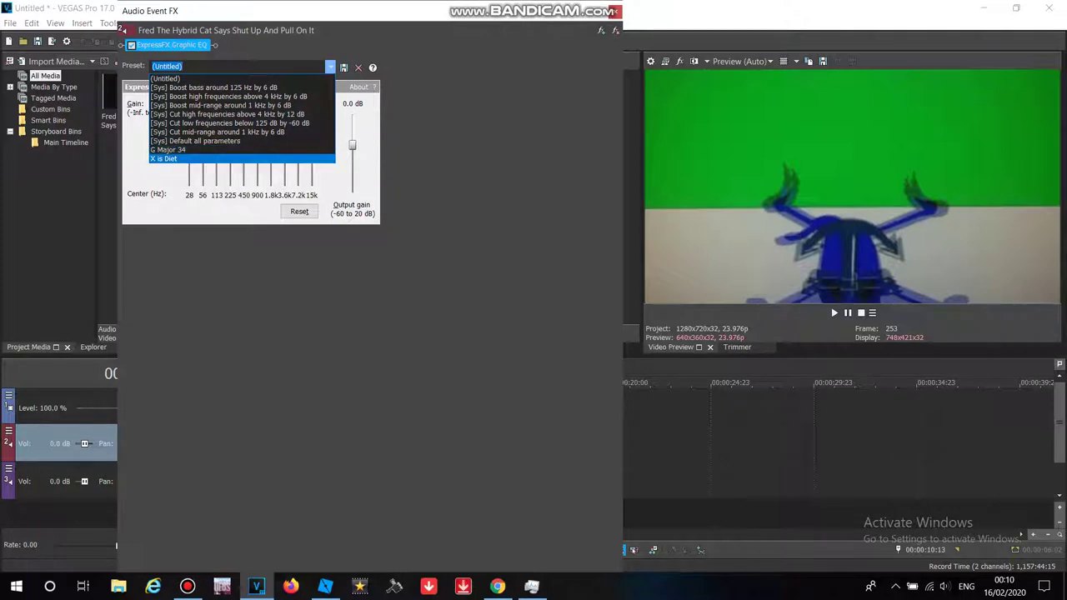
click(192, 158)
click(615, 10)
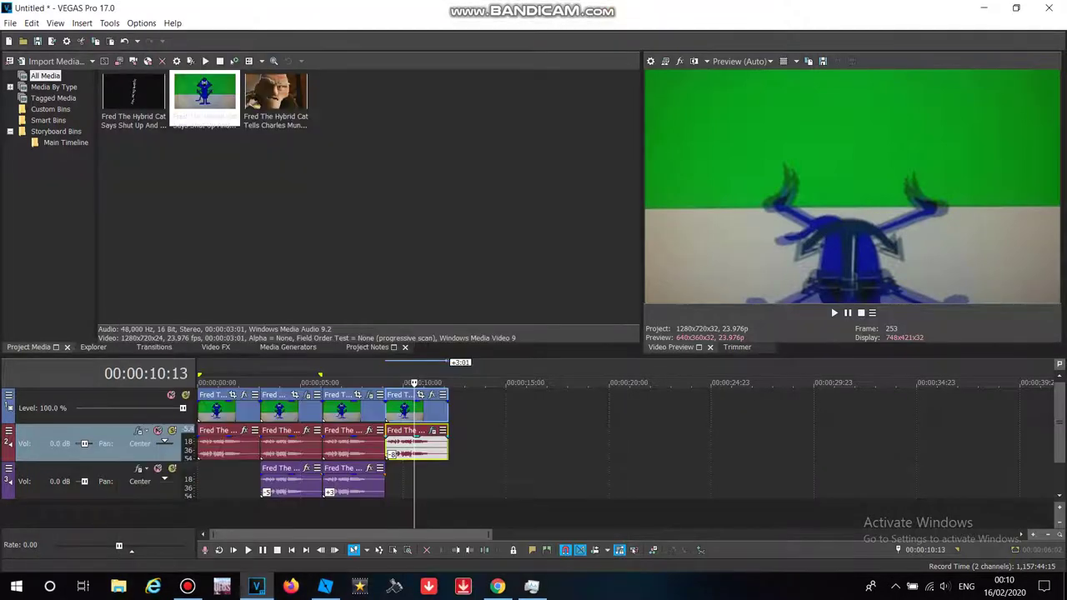
Step: Apply the NewBlue V6 Tile effect with the Sitcom Family preset to the fourth clip's video event
click(216, 347)
scroll(75, 200, down, 15)
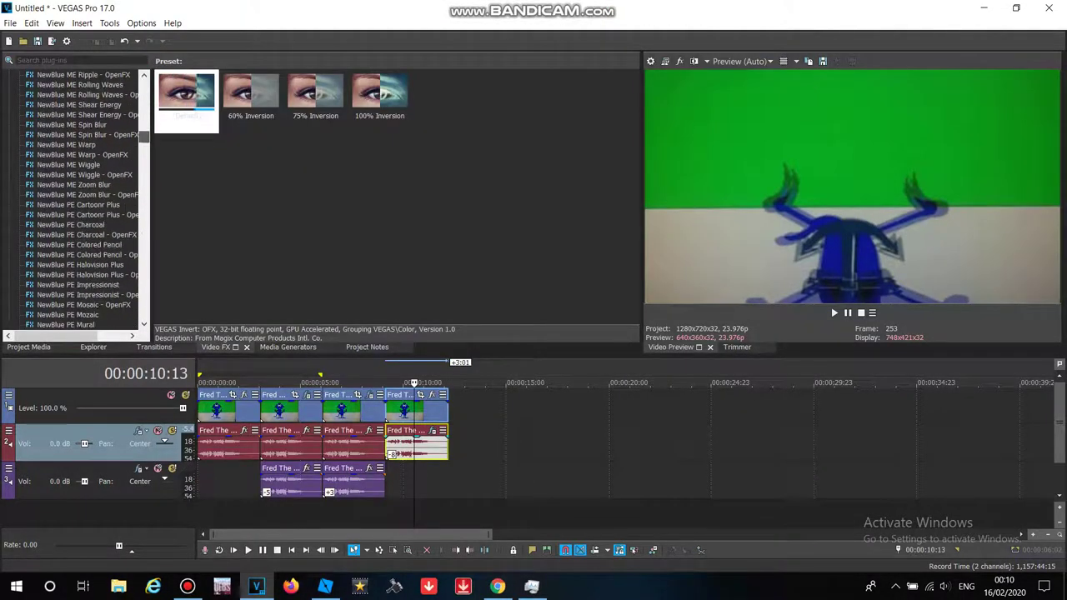
scroll(75, 201, down, 12)
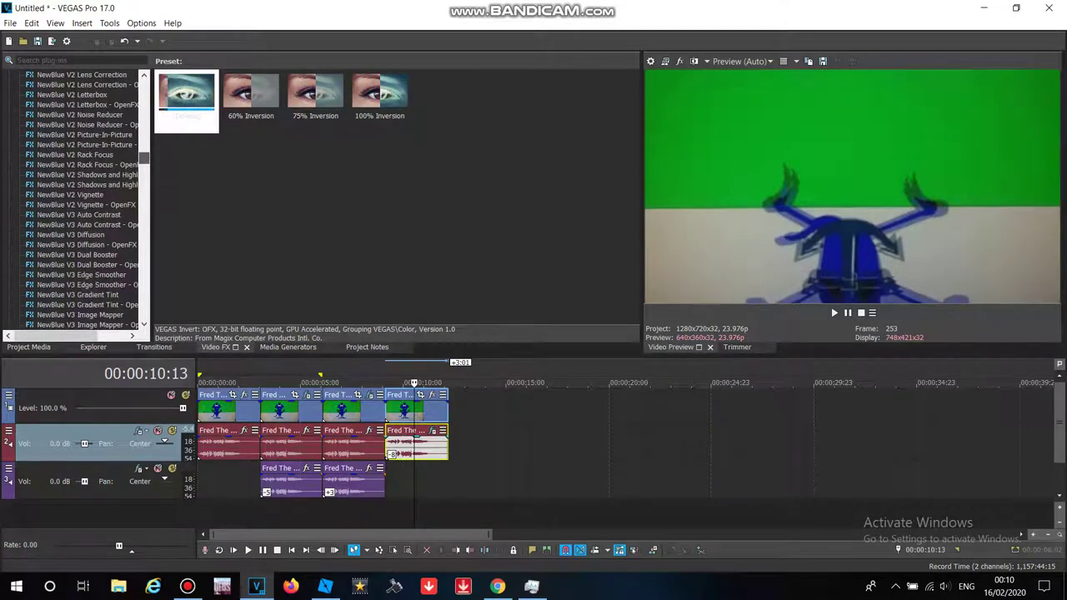
scroll(75, 200, down, 20)
scroll(75, 200, down, 15)
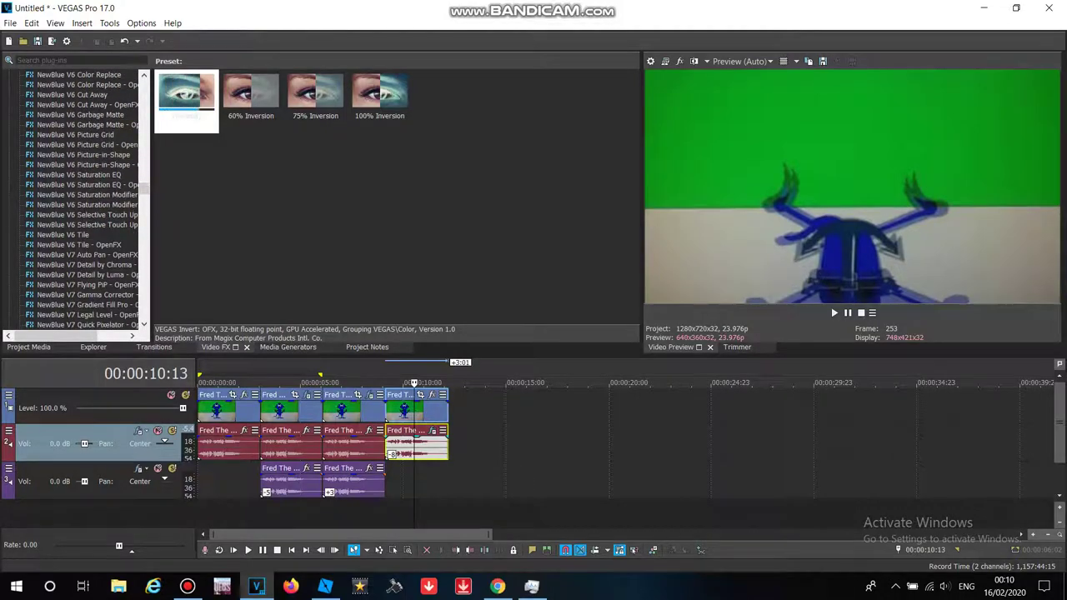
click(64, 236)
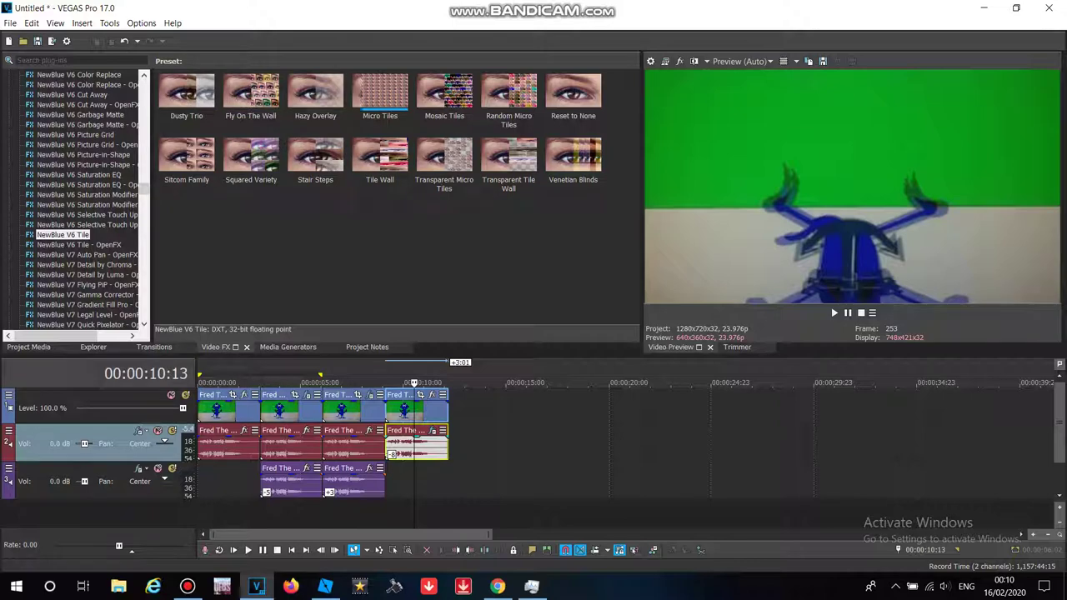
double_click(186, 156)
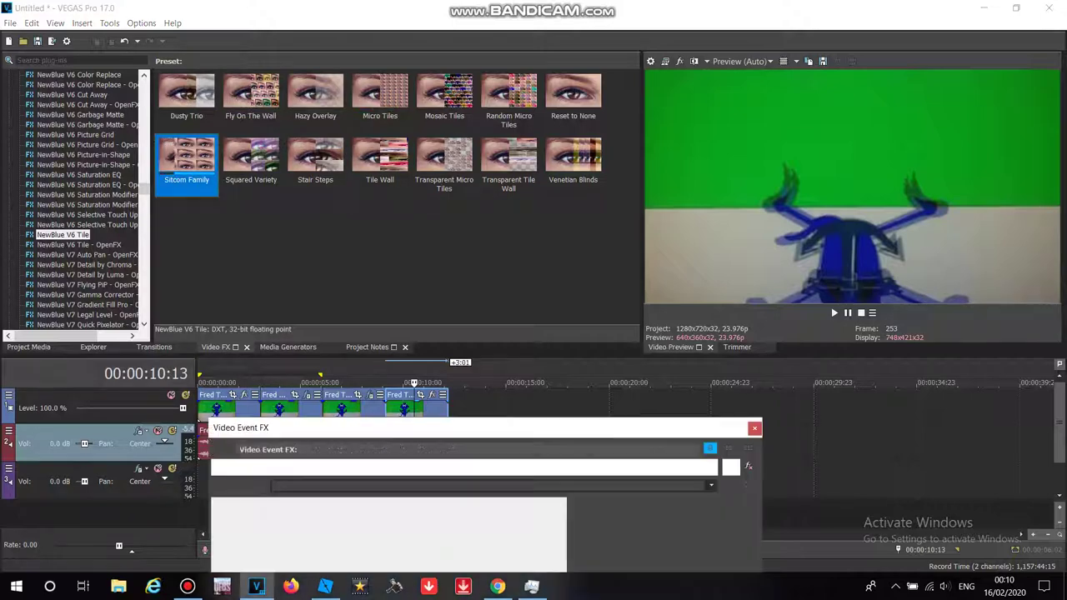
click(679, 152)
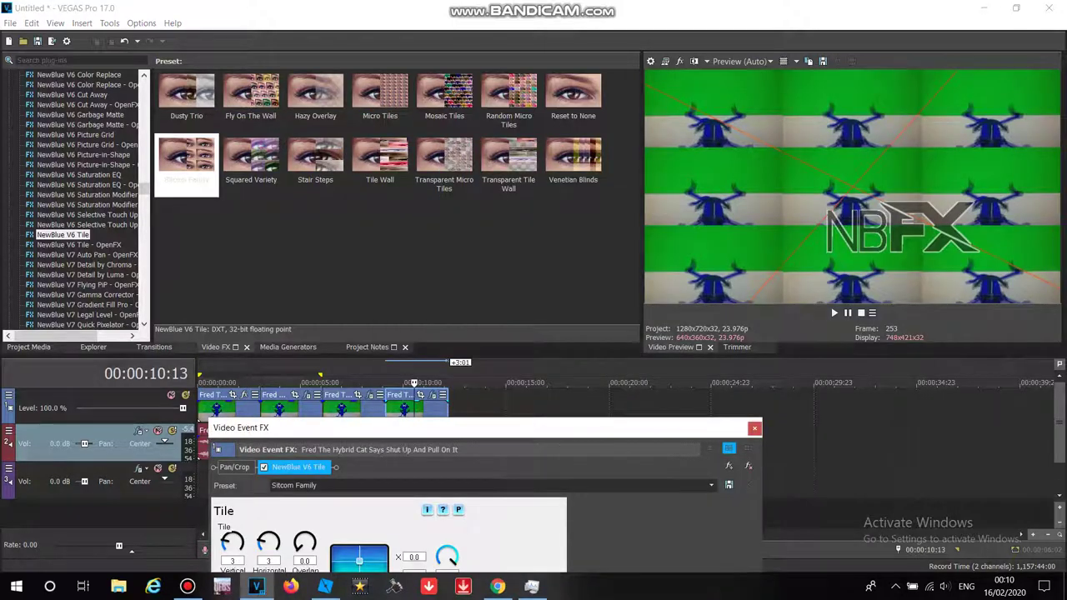
Step: Add NewBlue ME Wiggle with the AVS Wave preset after the Tile effect, continuing with the trial and dismissing the promotion
drag(144, 190, 144, 136)
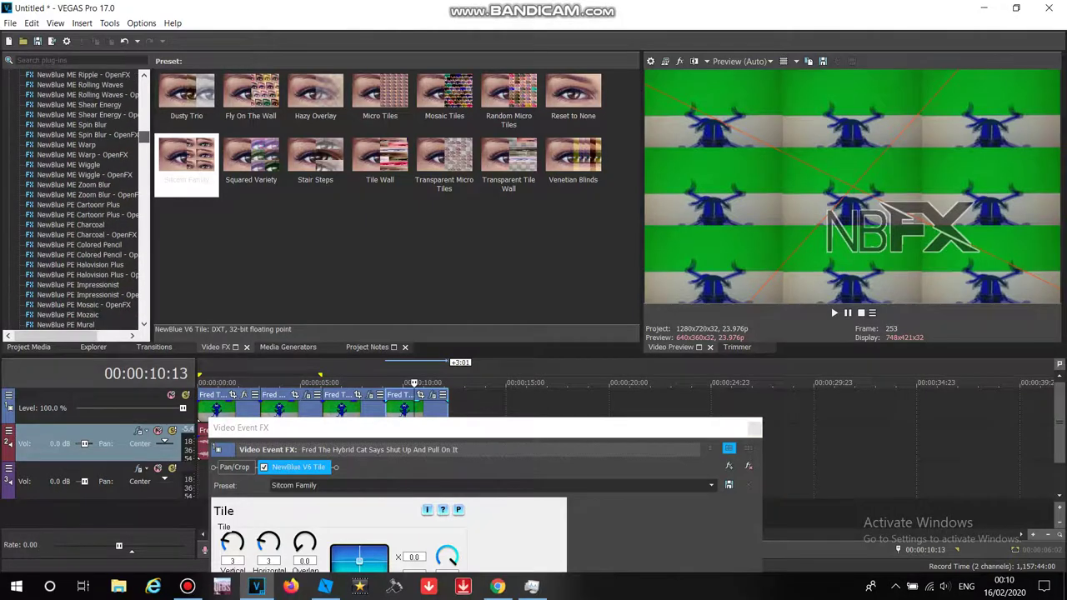
click(68, 165)
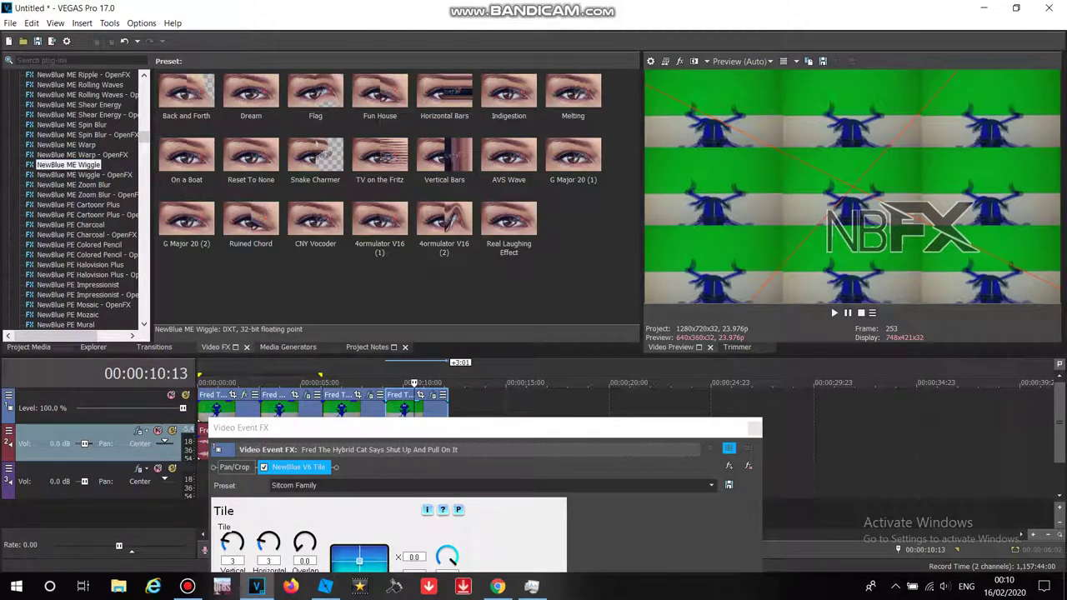
double_click(509, 156)
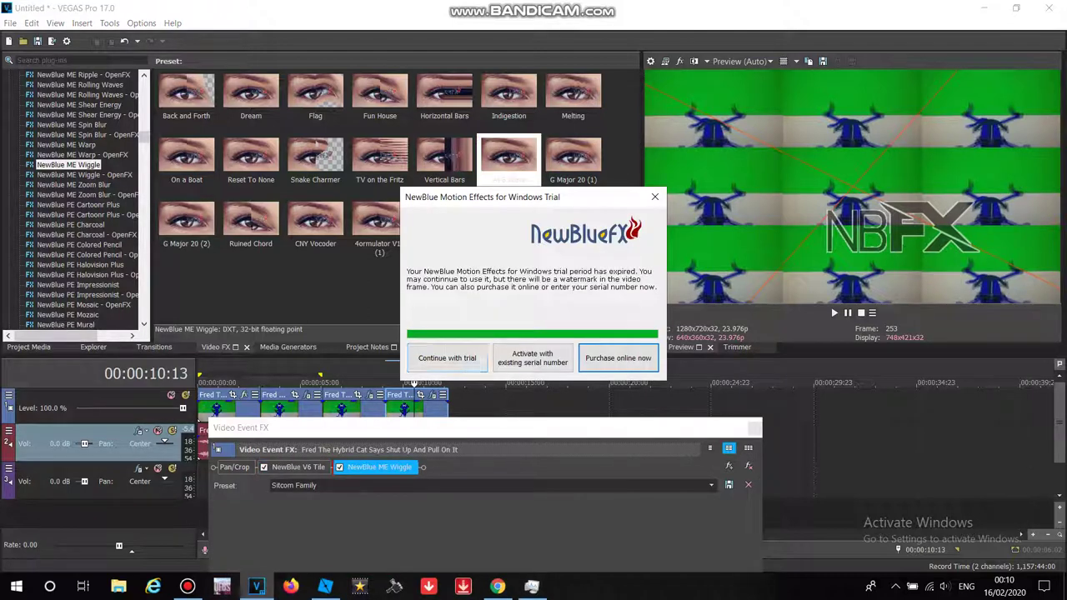
click(448, 359)
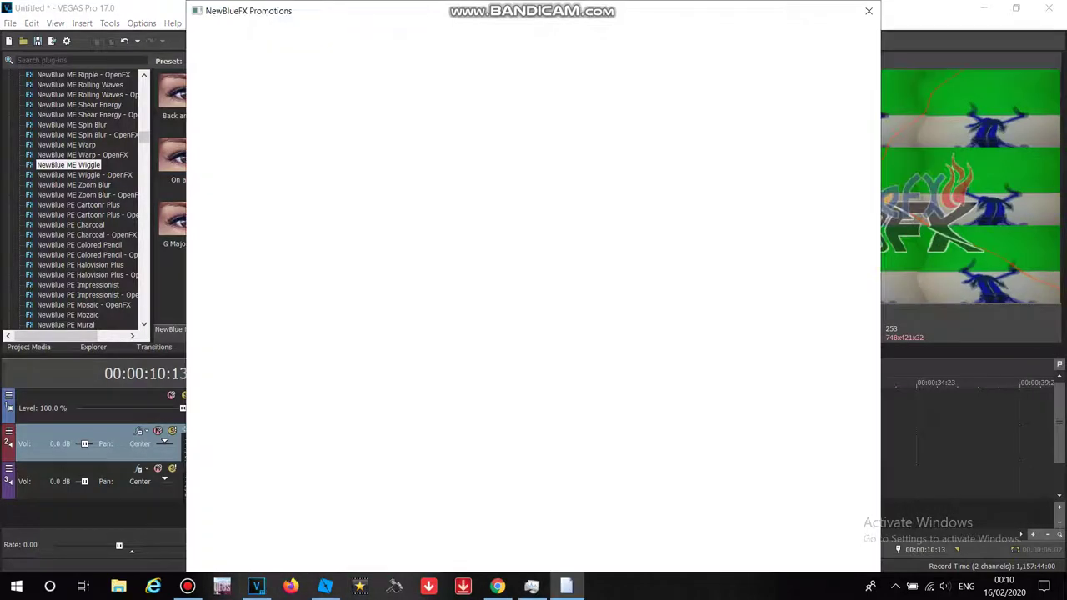
click(869, 11)
drag(484, 428, 337, 96)
drag(78, 93, 78, 94)
drag(342, 88, 555, 349)
Step: Add a second NewBlue ME Wiggle with the G Major 20 (2) preset to the chain and set its strength to 0
drag(187, 220, 550, 450)
drag(569, 349, 322, 50)
mouse_move(75, 156)
mouse_down()
mouse_move(90, 169)
mouse_move(72, 168)
mouse_up()
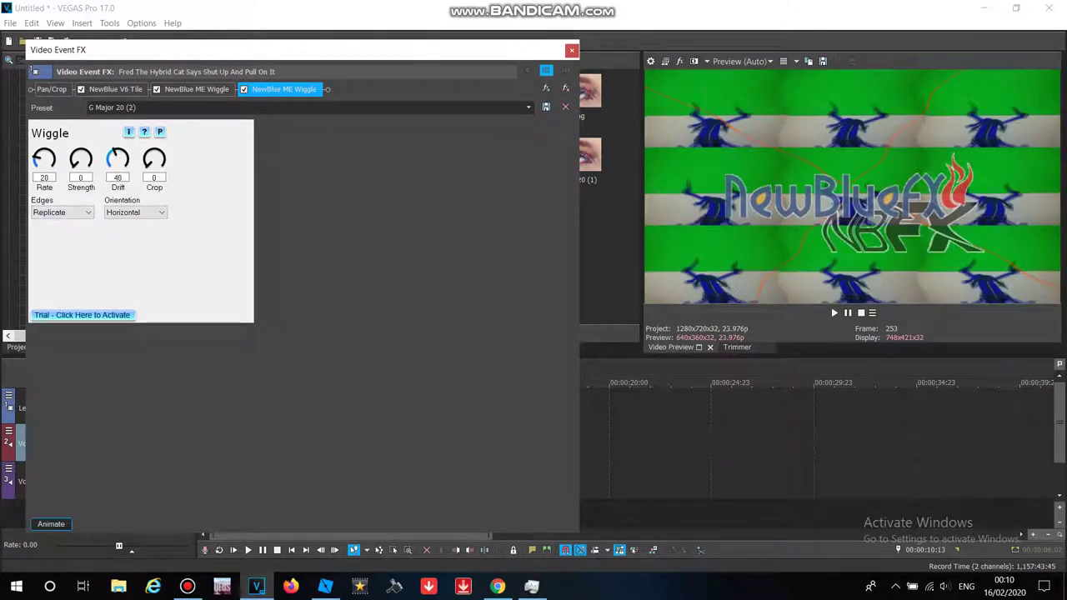
Step: Animate the second Wiggle's strength to 100 at 00:00:03:01 and check the fourth clip at several points on the timeline
click(50, 523)
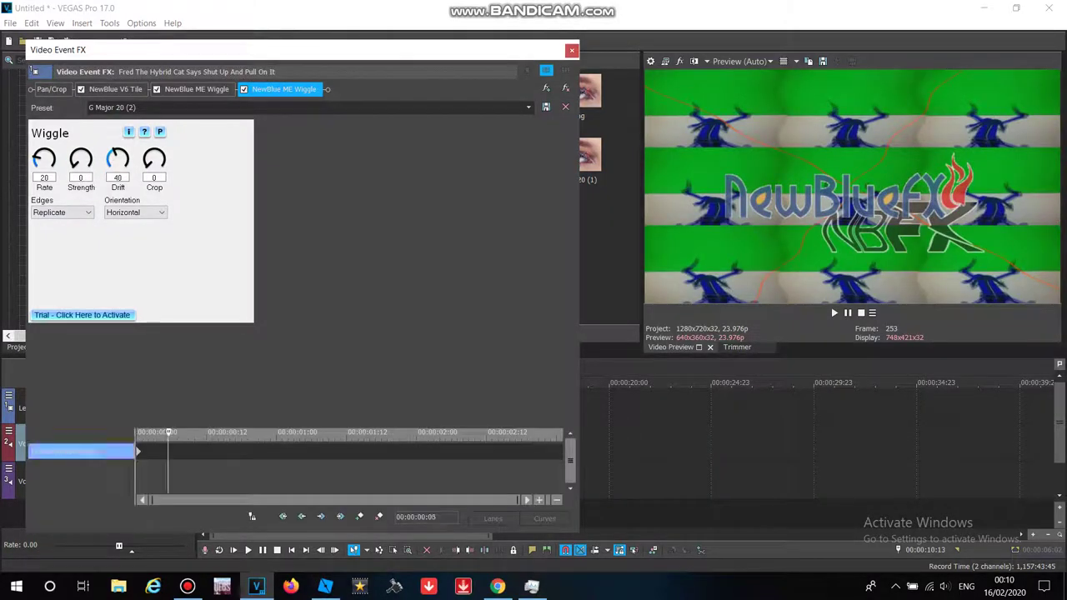
drag(73, 168, 89, 167)
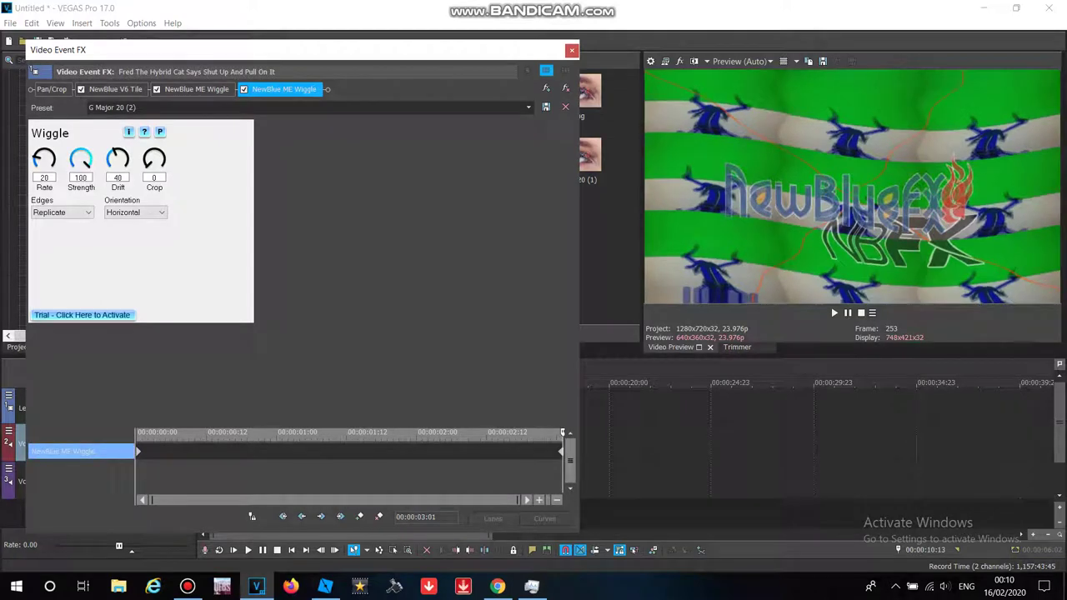
click(572, 50)
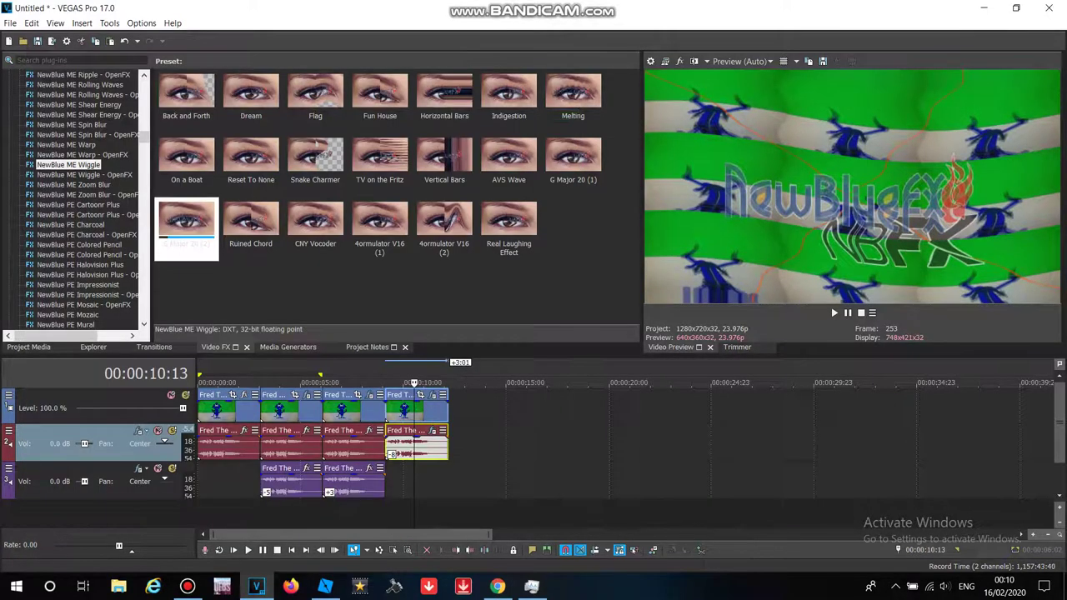
click(430, 448)
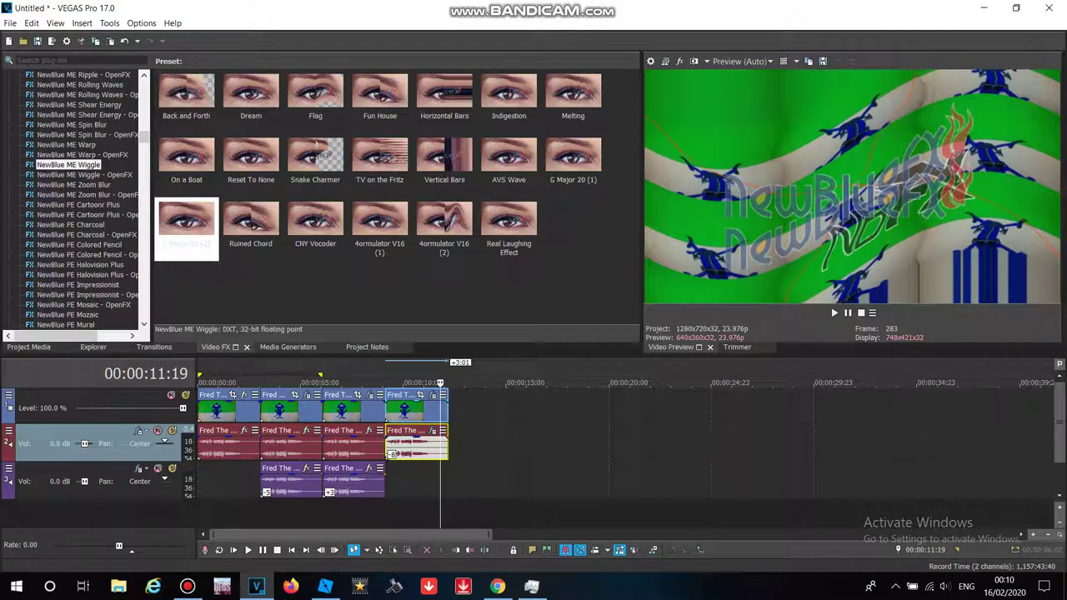
drag(441, 382, 402, 383)
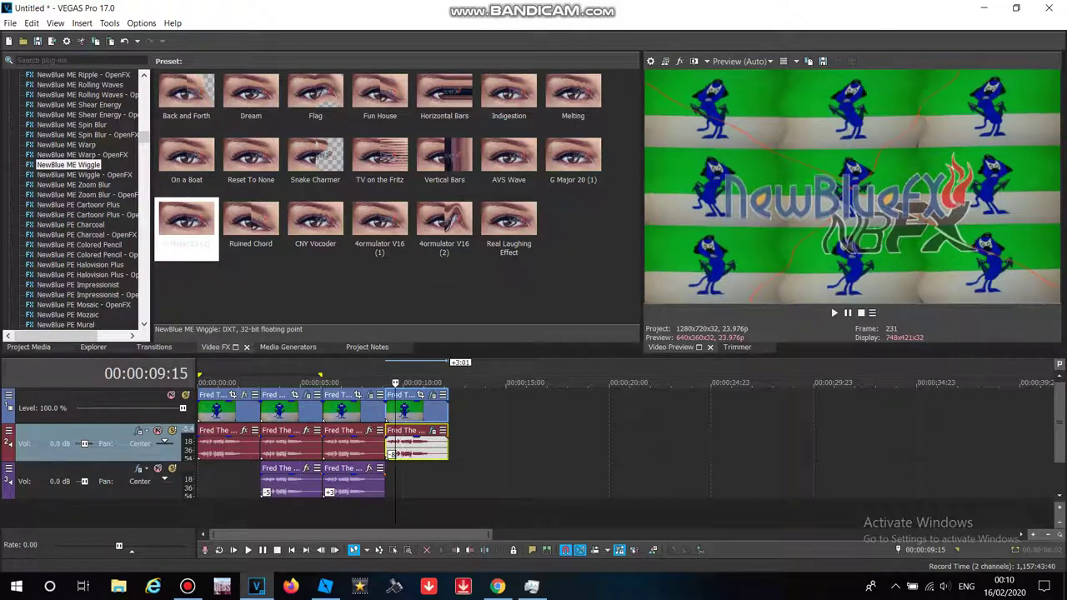
Step: Append a fifth copy of the clip, check the effect list in Chrome, and place a duplicate of its audio on the lower audio track
click(29, 348)
drag(204, 96, 450, 410)
click(498, 586)
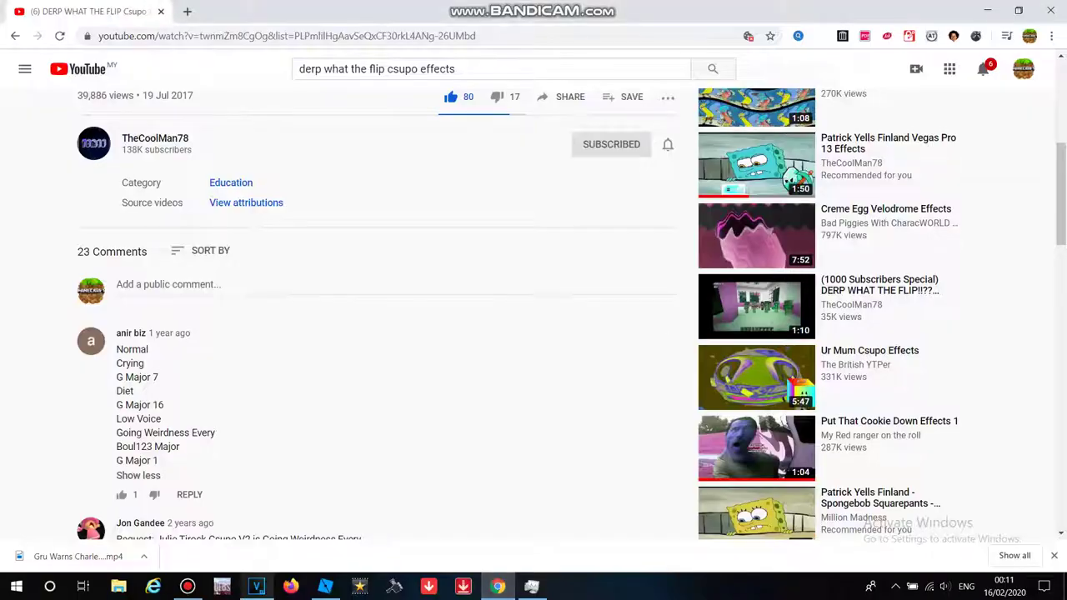
click(256, 586)
drag(205, 95, 450, 482)
right_click(428, 478)
click(467, 367)
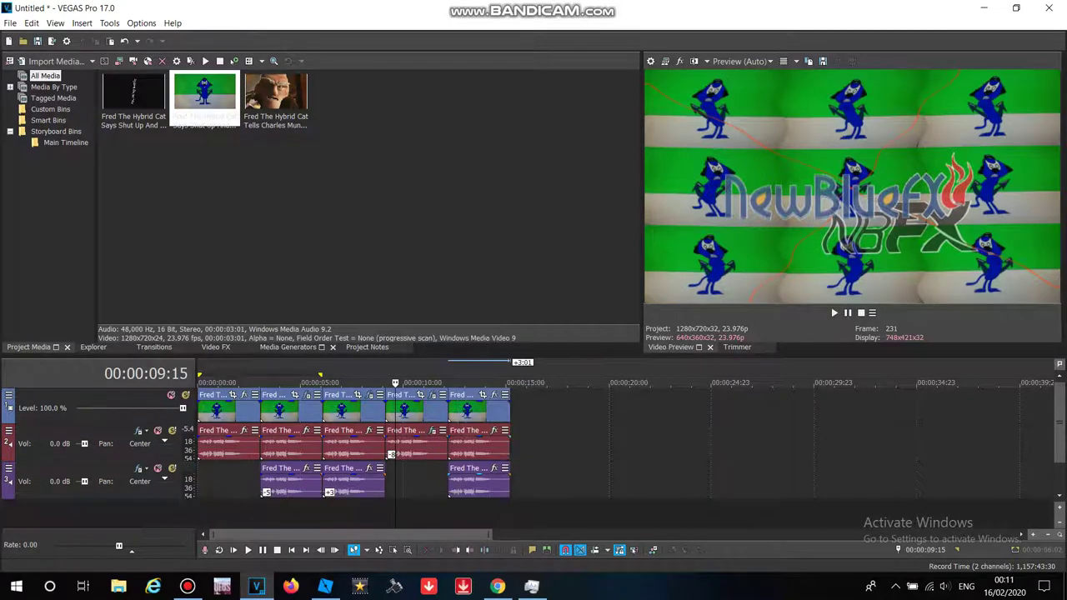
Step: Set the fifth clip's duplicate audio to Classic, A17 Drums, unpitched (minimum echo), with a -3 pitch change
right_click(467, 483)
click(500, 564)
click(572, 240)
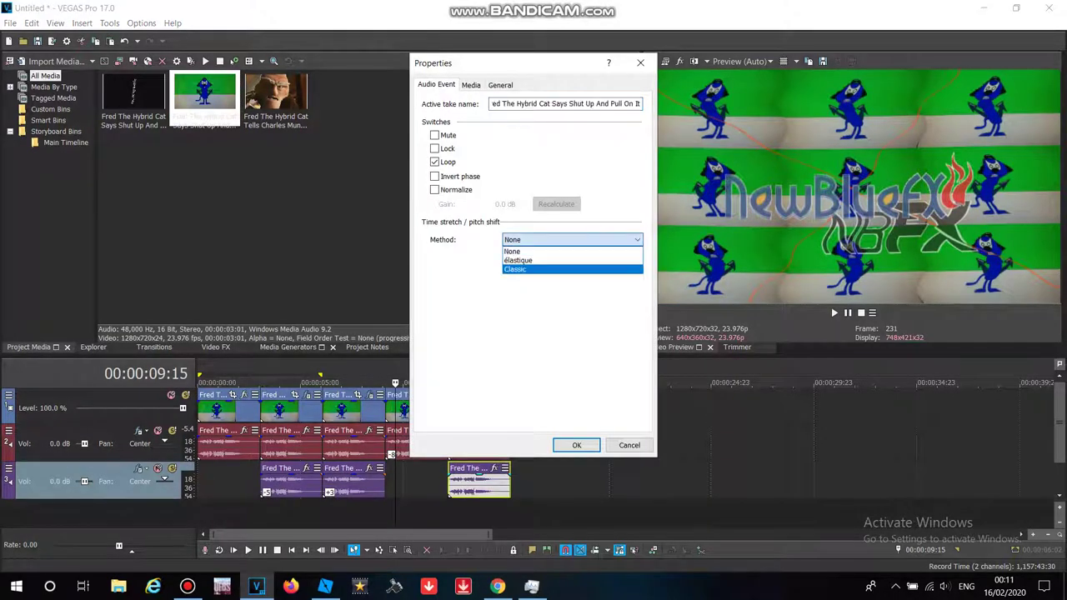
click(550, 269)
click(572, 259)
click(572, 413)
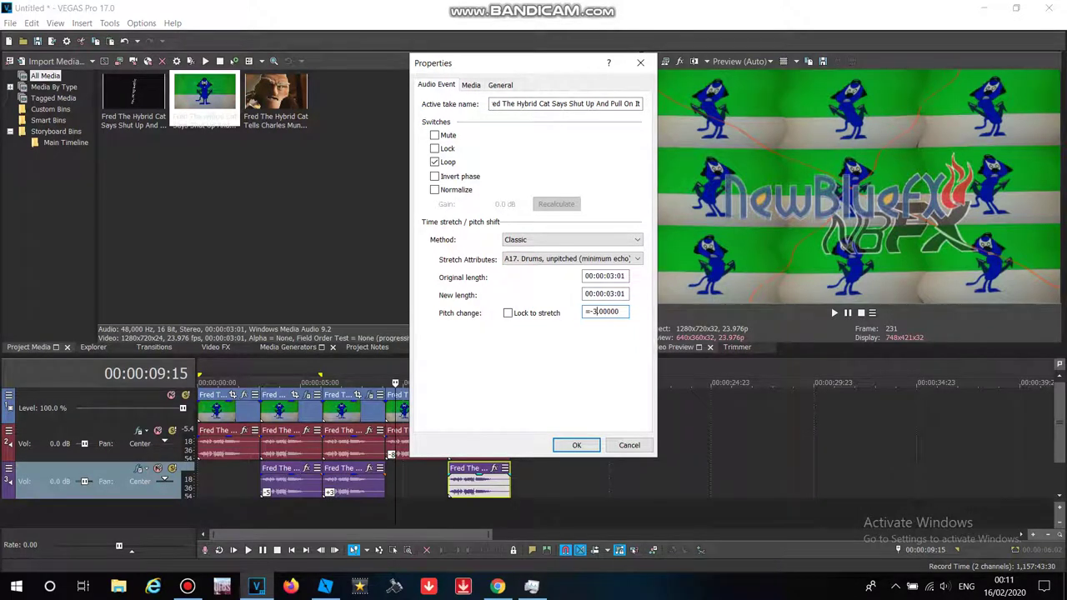
click(577, 446)
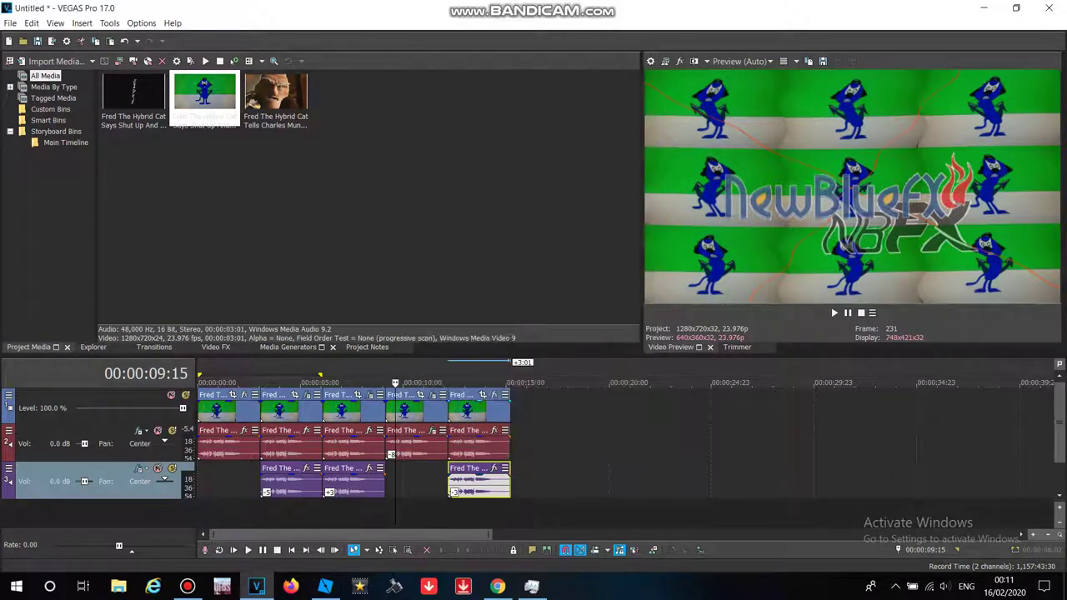
Step: Load the saved filter package with Invert, HSL Adjust, Picture In Picture and Mirror onto the fifth clip's video event
click(494, 395)
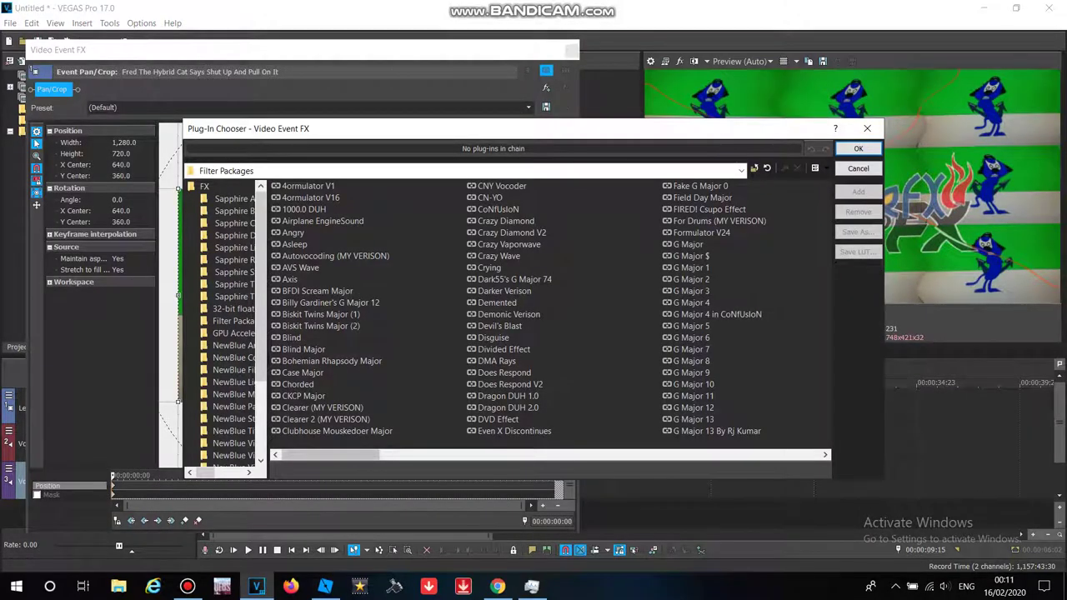
drag(330, 455, 428, 455)
click(498, 209)
double_click(498, 209)
click(859, 149)
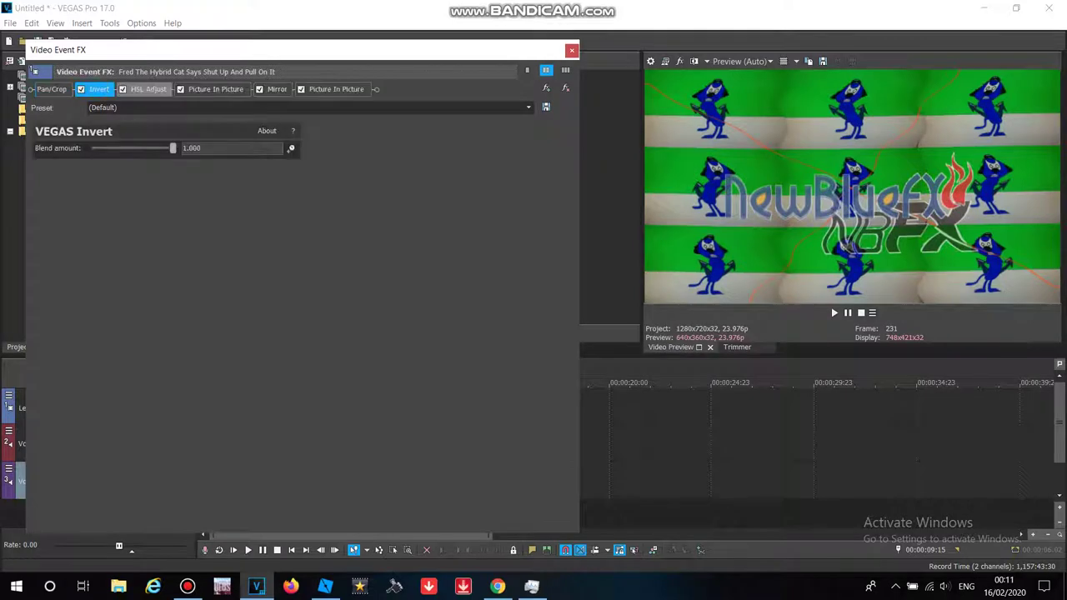
Step: Review the loaded effects and remove both Picture In Picture effects and Mirror from the fifth clip's chain
click(148, 90)
click(215, 89)
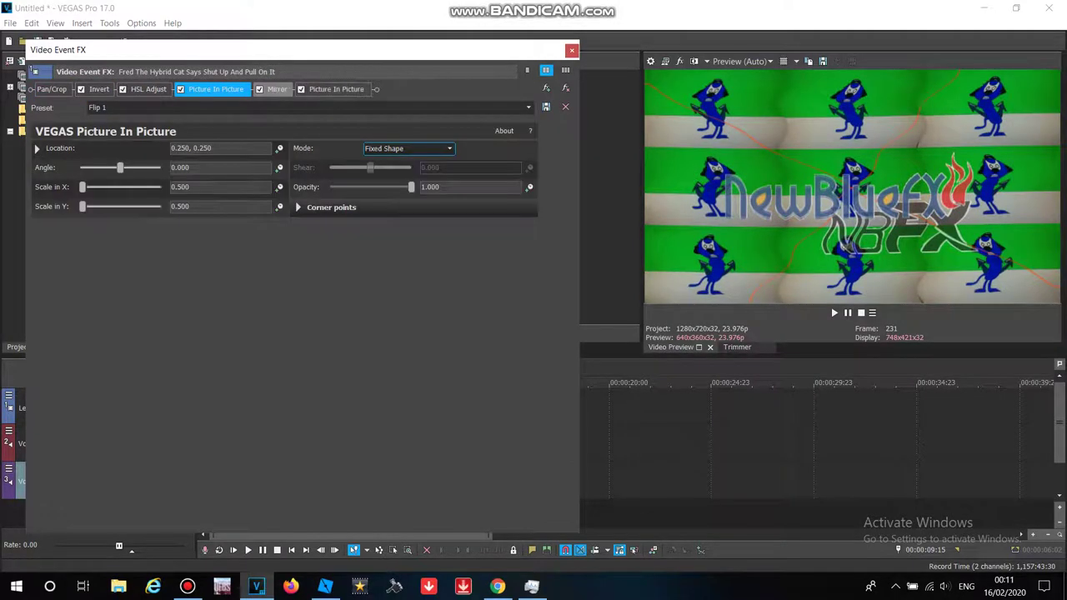
click(148, 89)
click(336, 89)
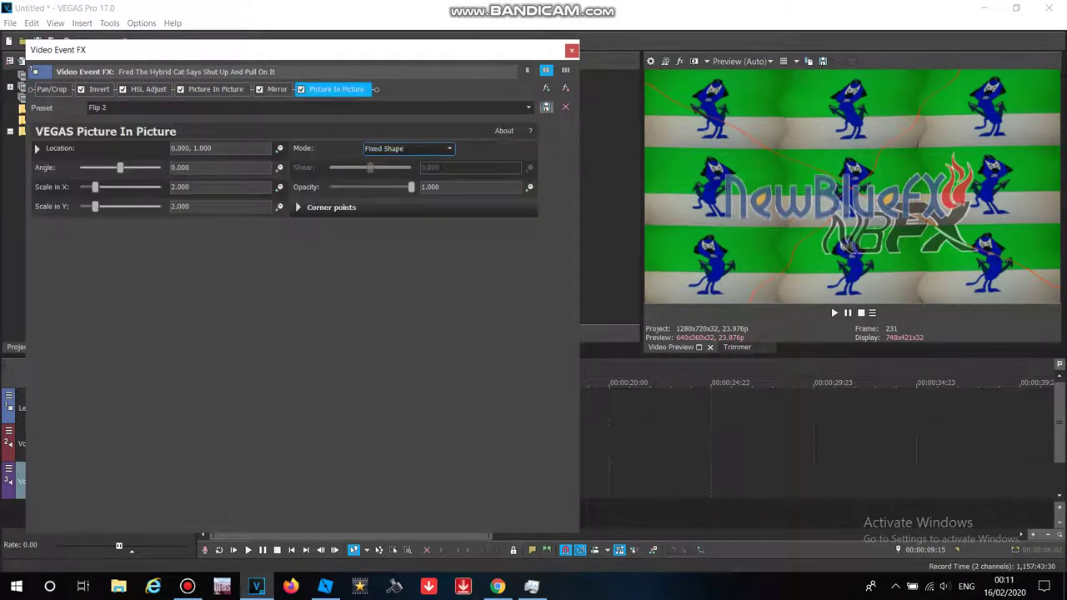
click(566, 88)
click(566, 88)
click(566, 89)
drag(467, 50, 709, 410)
Step: Add the Dunaj Flip effect with the Flip Horizontally preset ahead of Invert and review the Invert and HSL Adjust settings
click(215, 347)
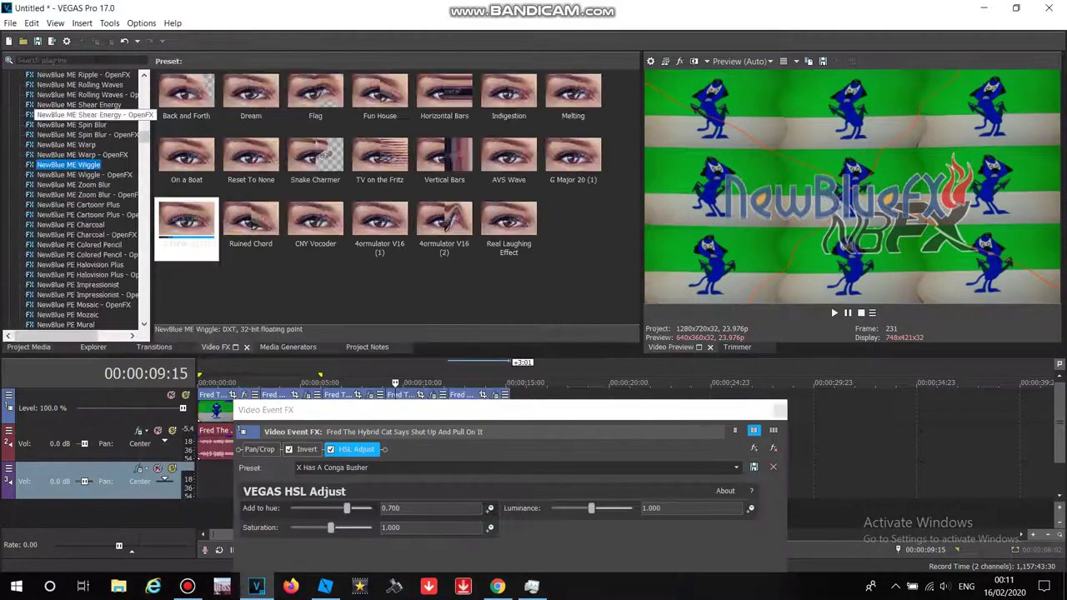
scroll(83, 201, up, 15)
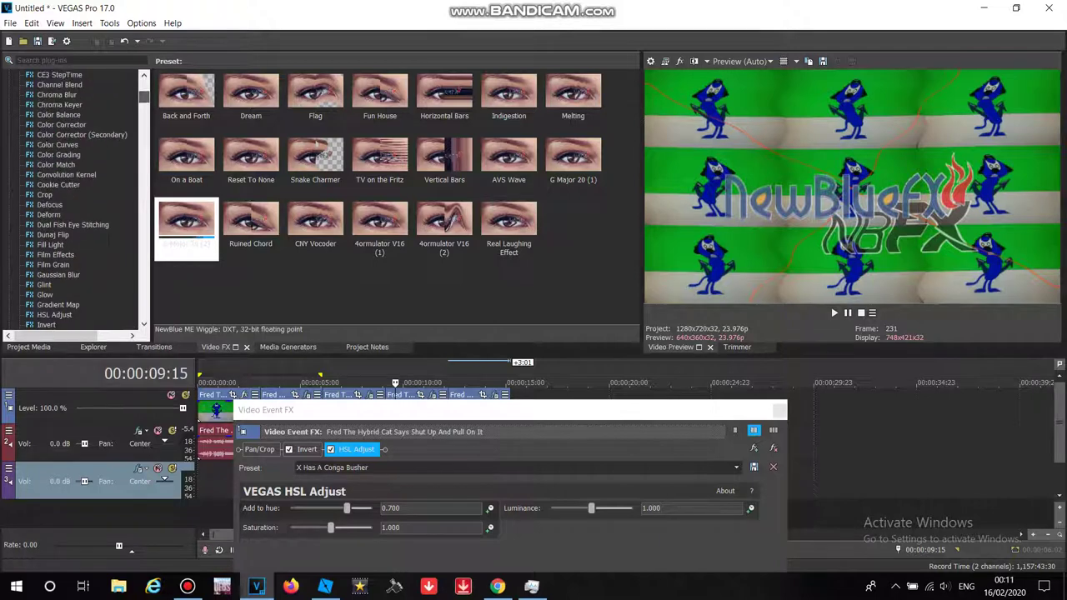
drag(187, 94, 333, 484)
click(362, 450)
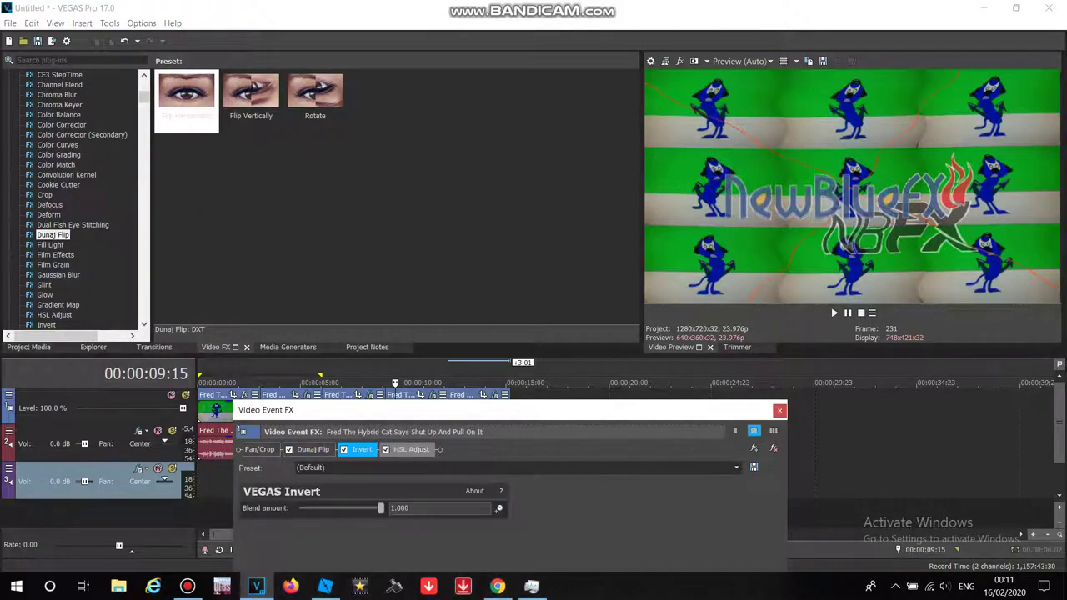
click(411, 450)
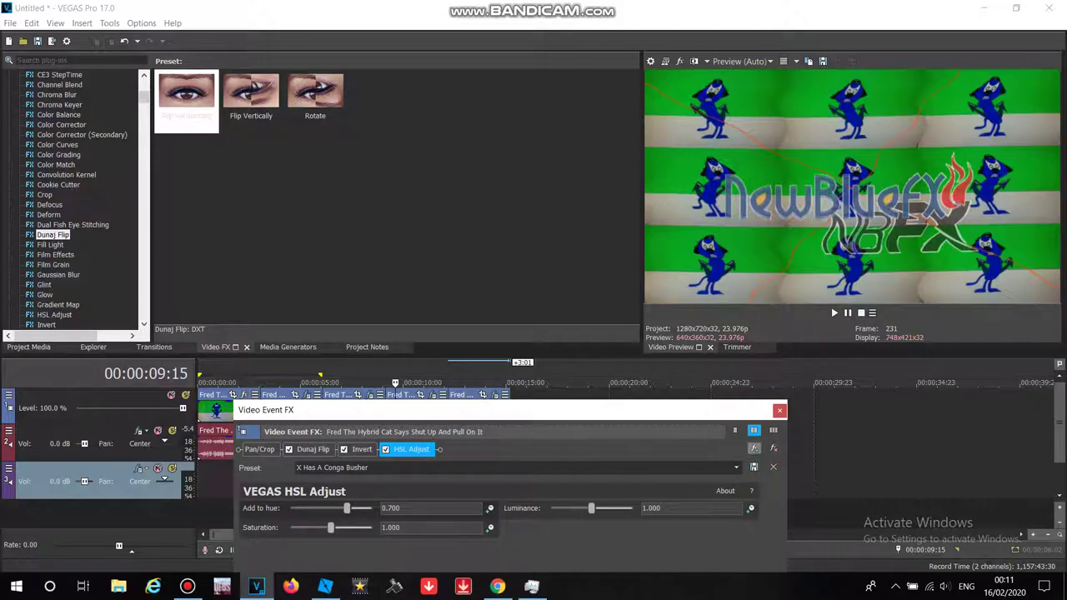
Step: Save the Dunaj Flip, Invert and HSL Adjust chain as the G Major 16 package, overwriting the existing one, and close the effects
click(754, 430)
click(858, 232)
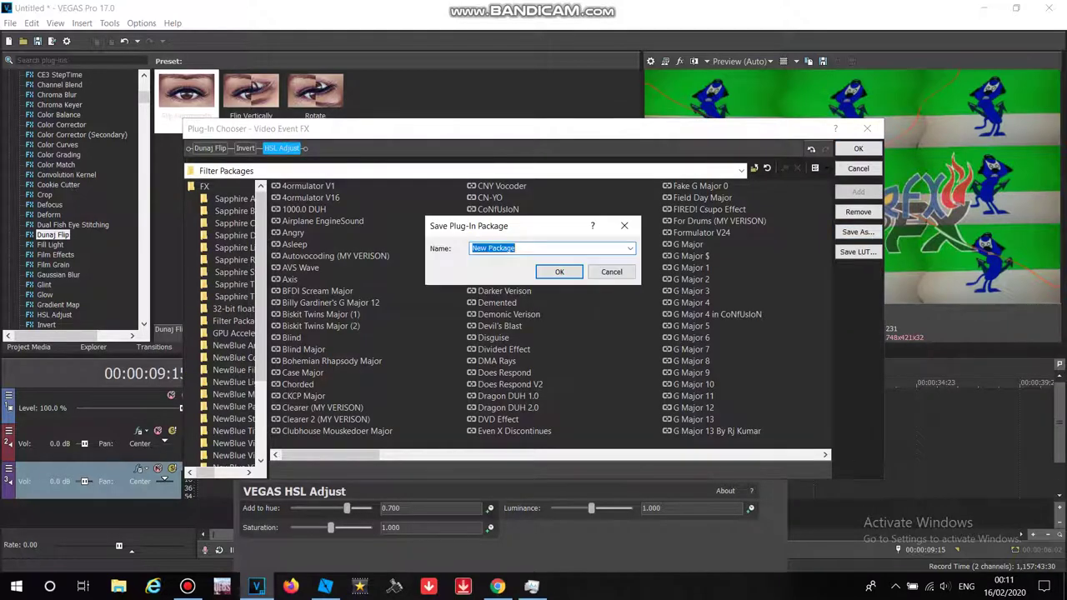
click(630, 249)
scroll(550, 388, down, 15)
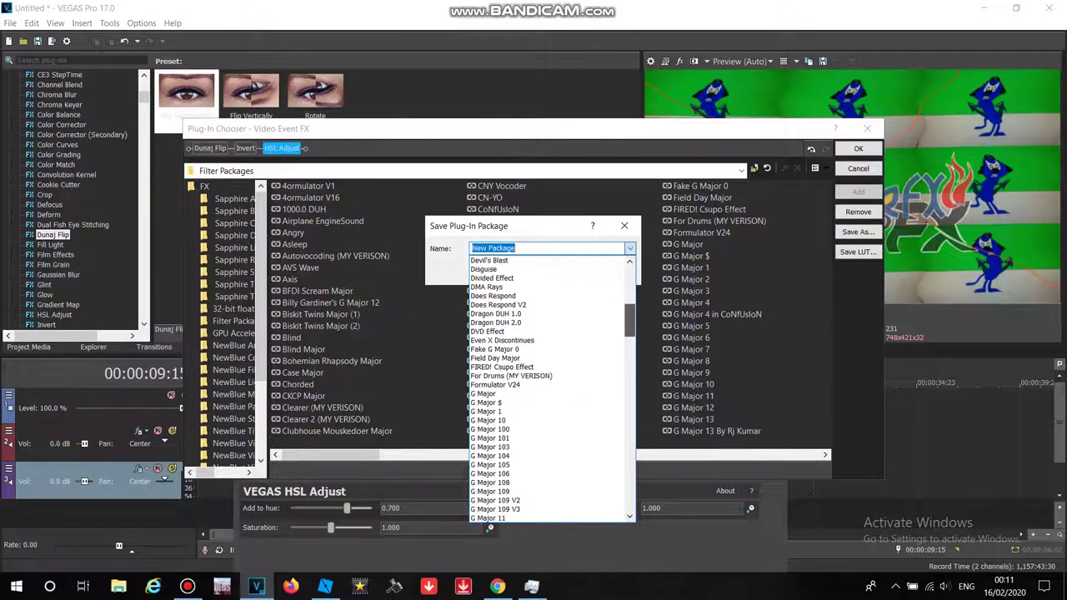
scroll(547, 402, down, 5)
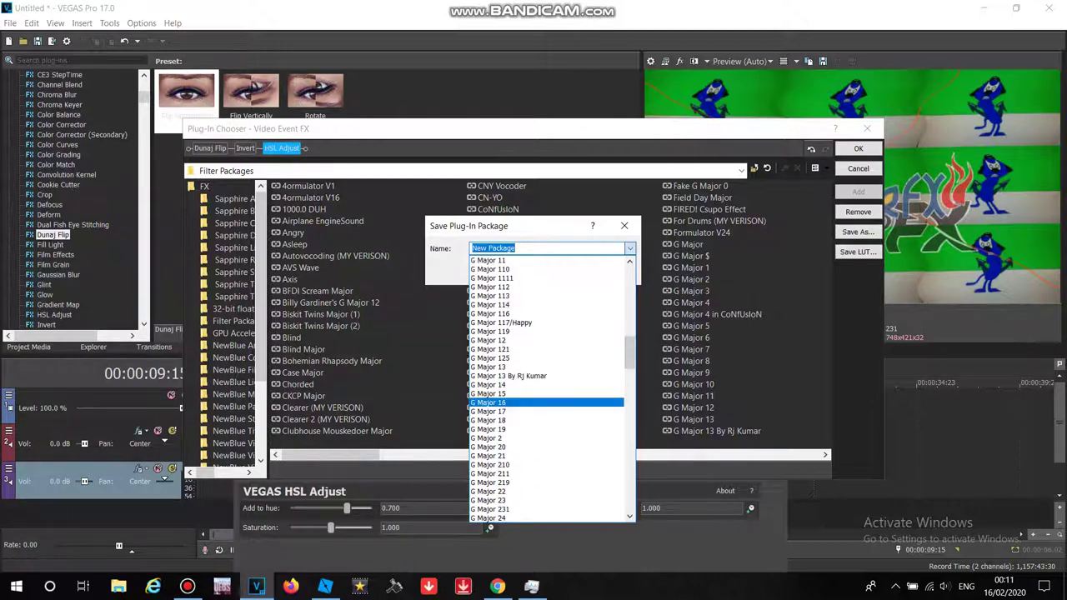
click(546, 403)
click(560, 272)
click(580, 297)
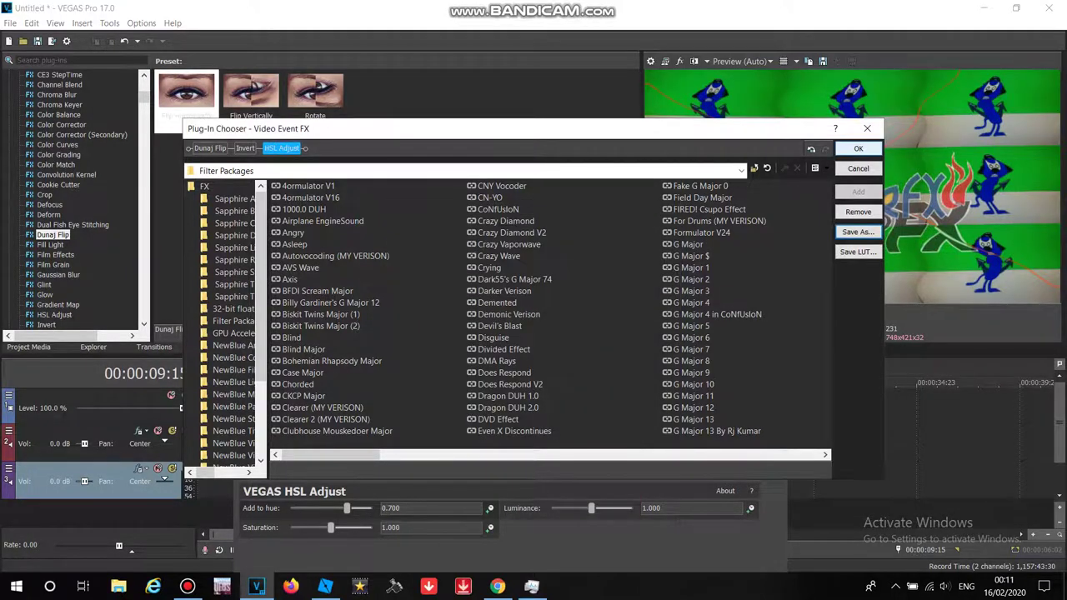
click(858, 148)
click(780, 410)
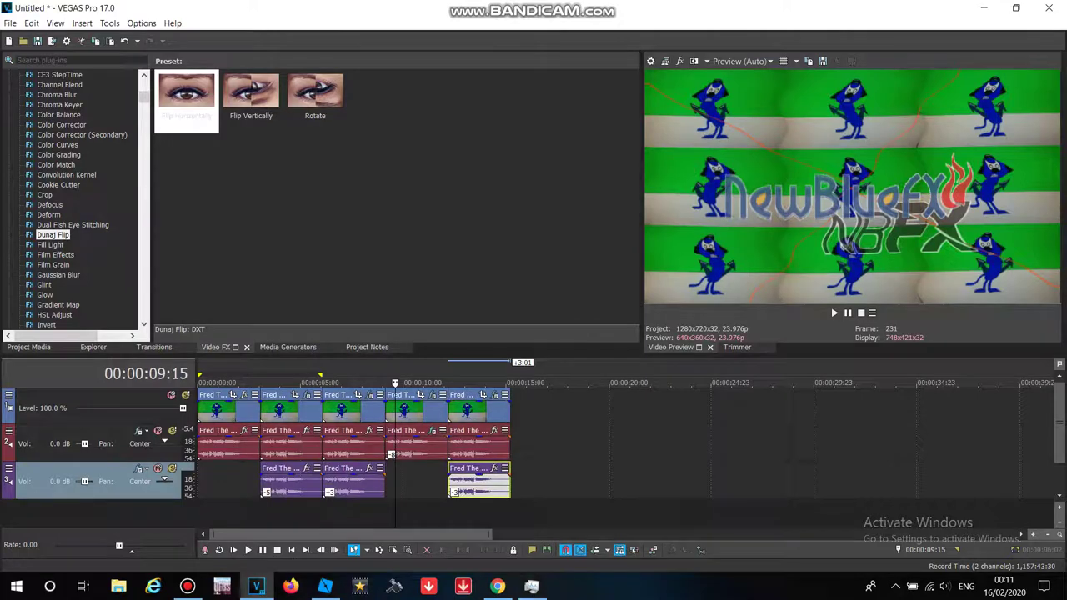
Step: Append a sixth copy of the clip after the fifth and select its audio event
click(30, 347)
drag(205, 95, 526, 413)
click(543, 450)
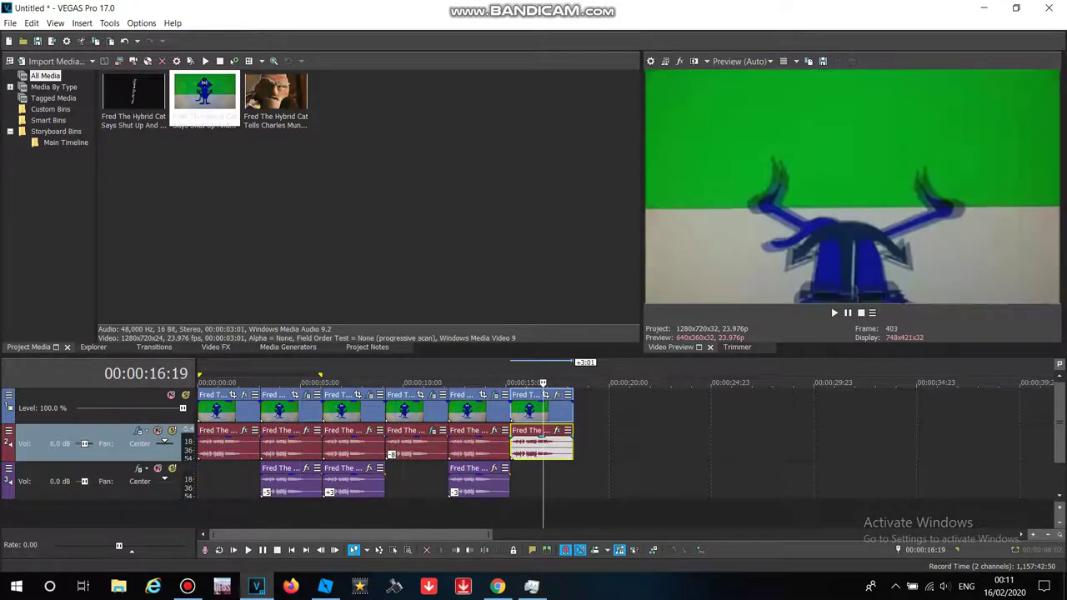
Step: Set the sixth clip's audio to the Classic method, A17. Drums, unpitched (minimum echo), with a -5 pitch change locked to stretch
right_click(544, 455)
click(576, 564)
click(572, 239)
click(514, 268)
click(572, 258)
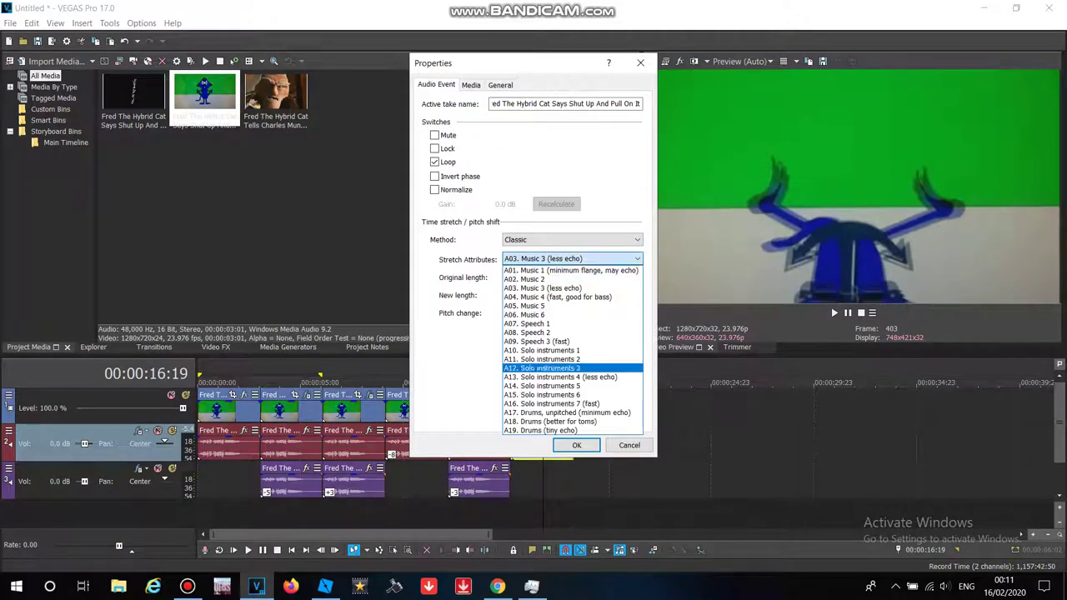
click(567, 413)
click(507, 314)
click(589, 311)
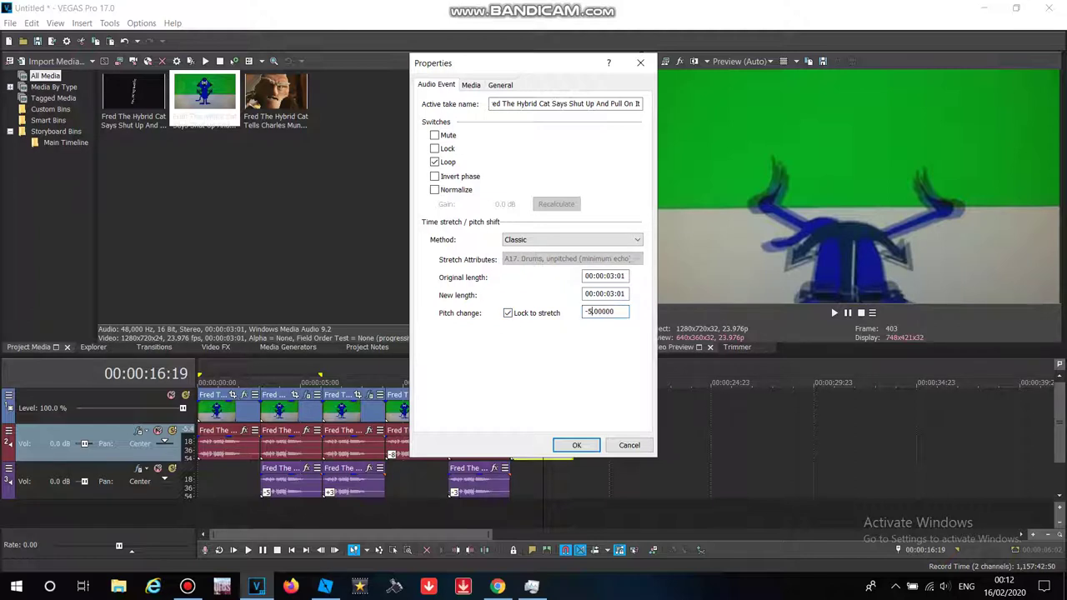
key(Return)
Step: Extend the sixth clip's video event to the end of the stretched audio at 00:00:19:06
key(End)
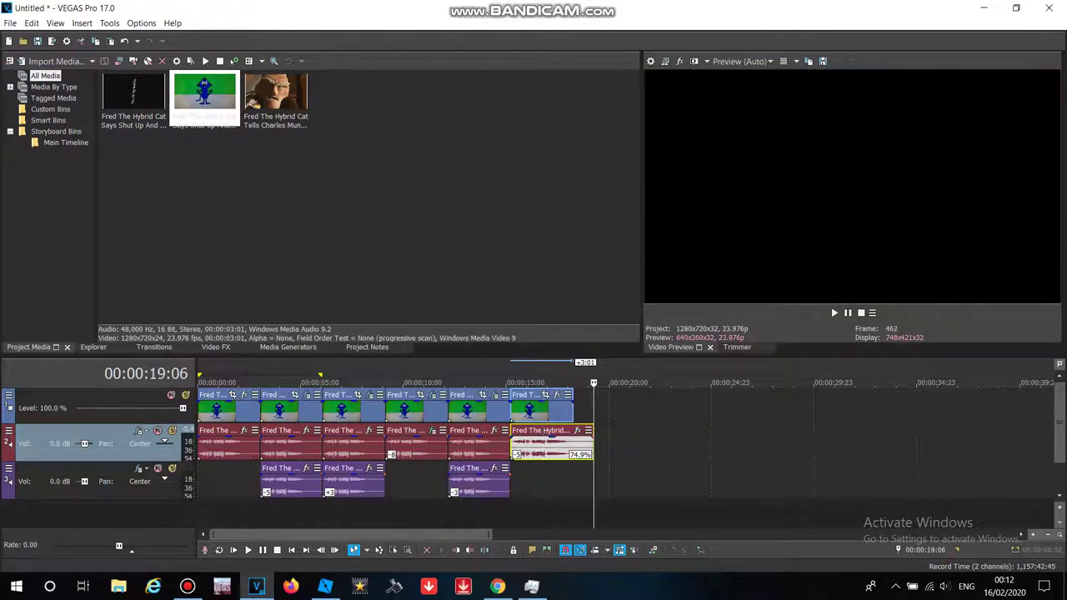
click(577, 408)
key(End)
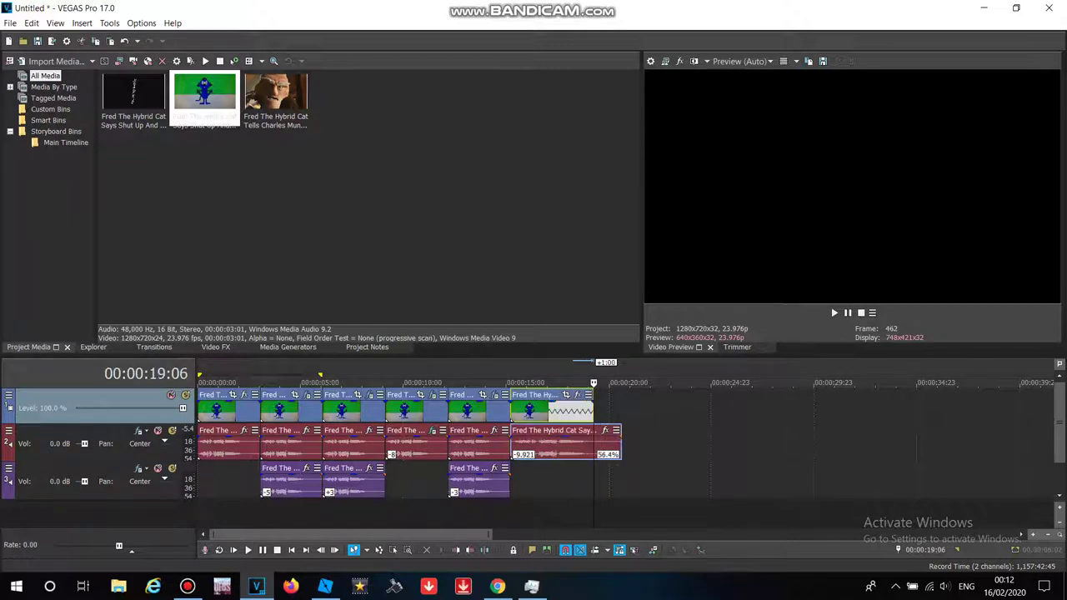
Step: Insert an empty audio track above the existing ones and paste the copied event attributes onto the sixth clip's audio
click(627, 416)
right_click(620, 446)
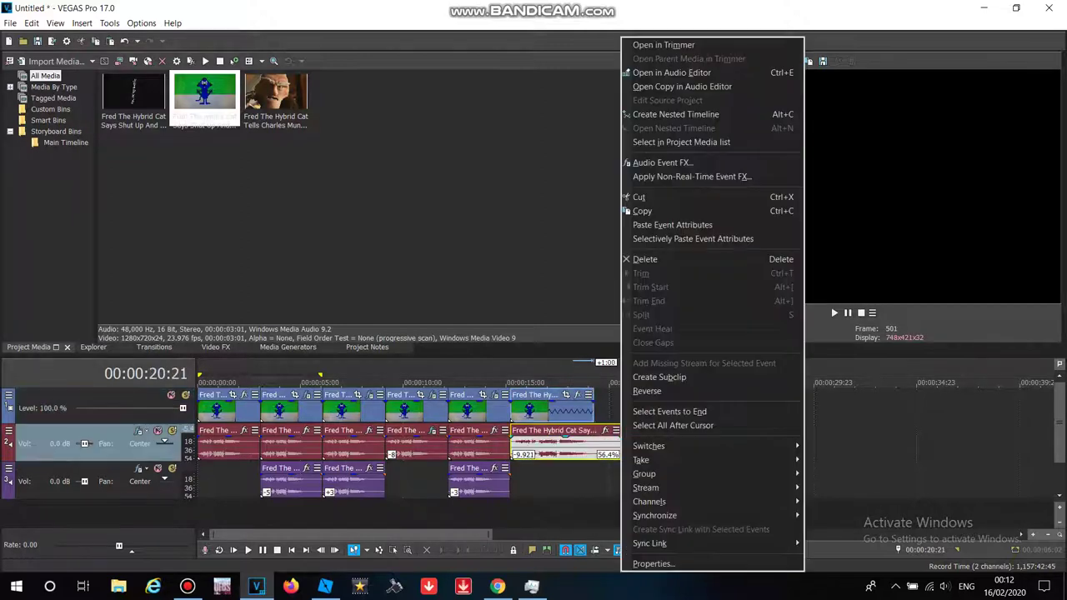
right_click(844, 437)
click(888, 313)
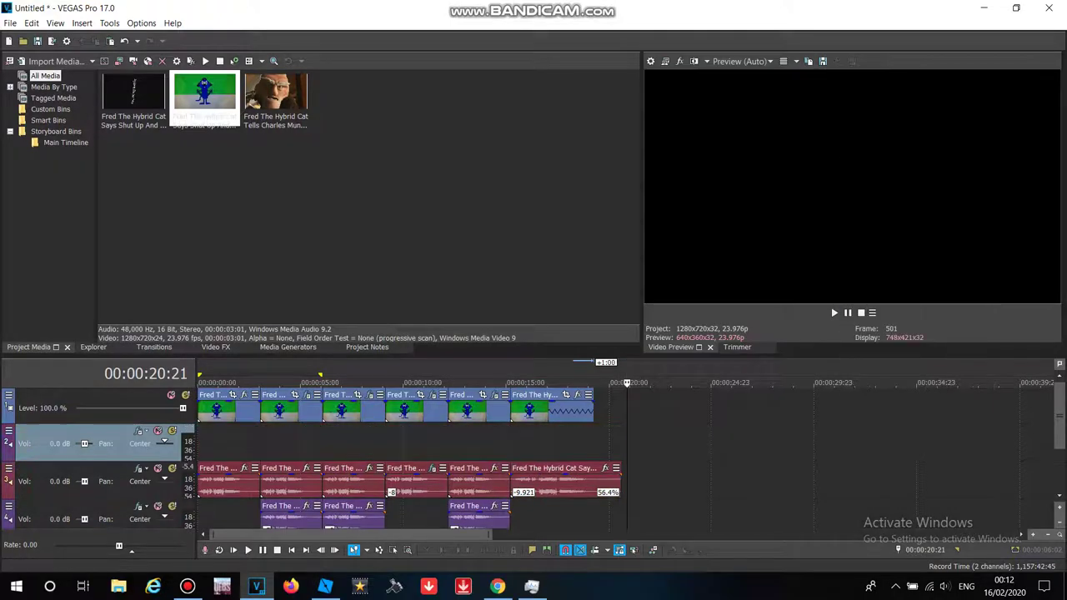
right_click(597, 484)
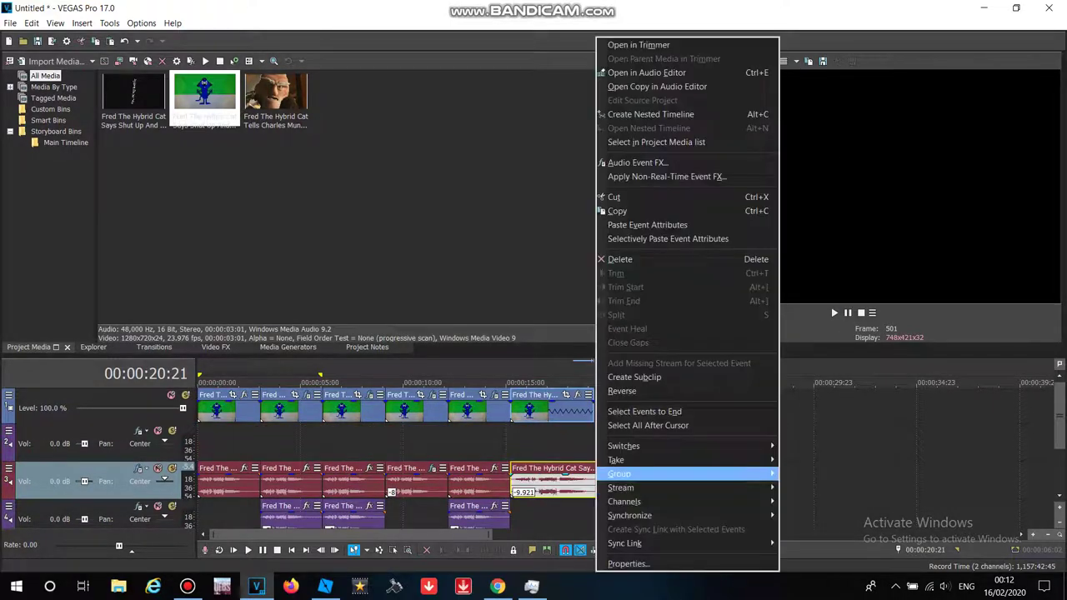
click(646, 225)
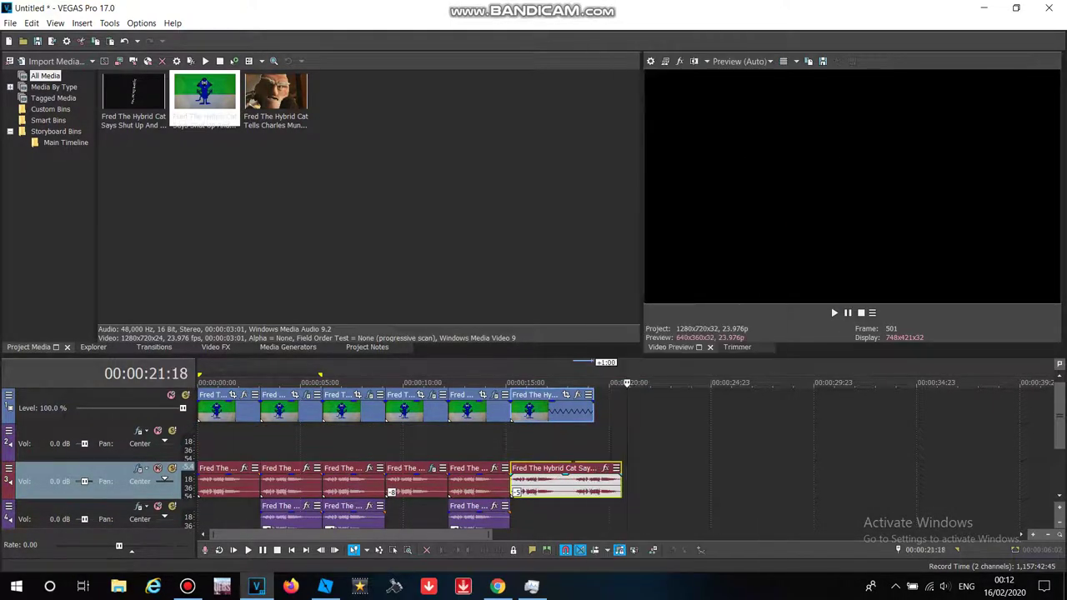
Step: Paste the copied audio event onto the new audio track and align it with the start of the sixth clip
click(644, 442)
right_click(674, 432)
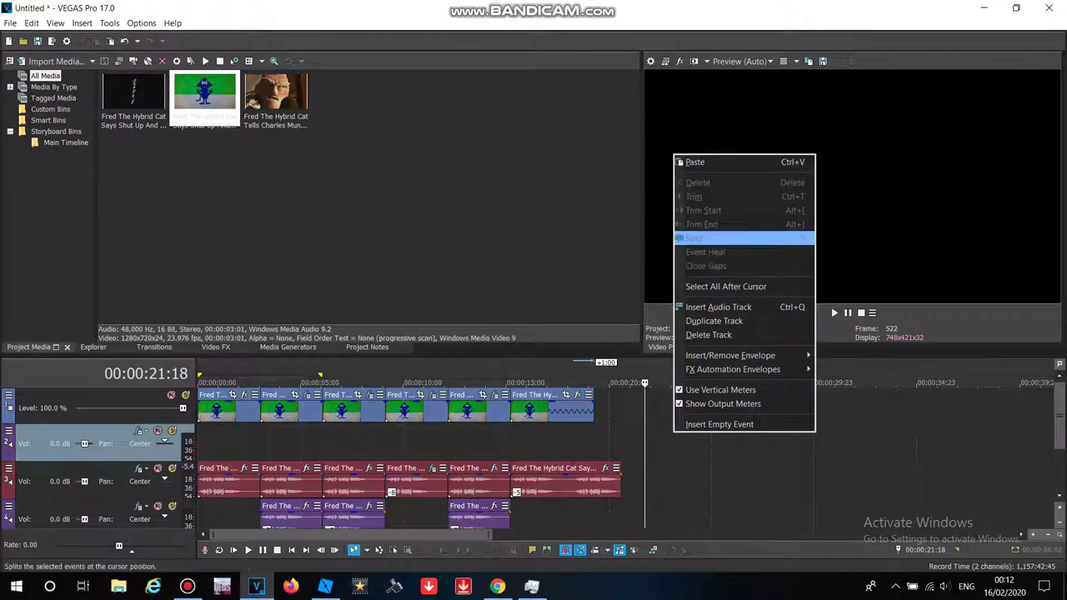
click(701, 162)
drag(738, 442, 592, 442)
Step: Insert another audio track, move the overlong sixth audio event onto it, and delete that track with the event
right_click(627, 477)
click(699, 350)
drag(572, 518, 572, 481)
right_click(476, 472)
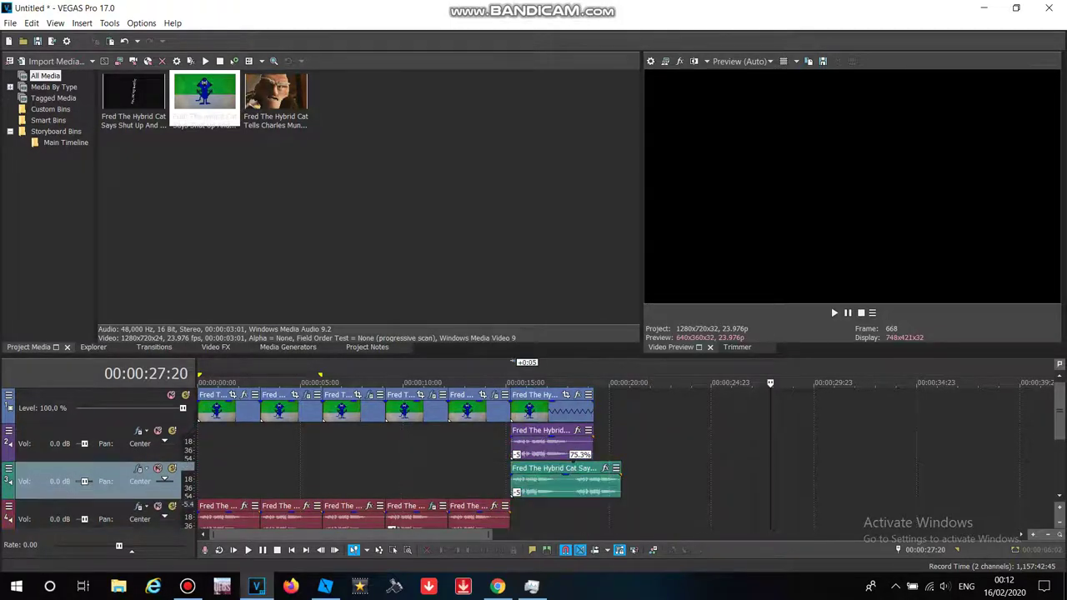
click(519, 372)
Step: Move the pasted audio event down into the main audio track under the sixth clip and delete the emptied track
drag(551, 442, 550, 479)
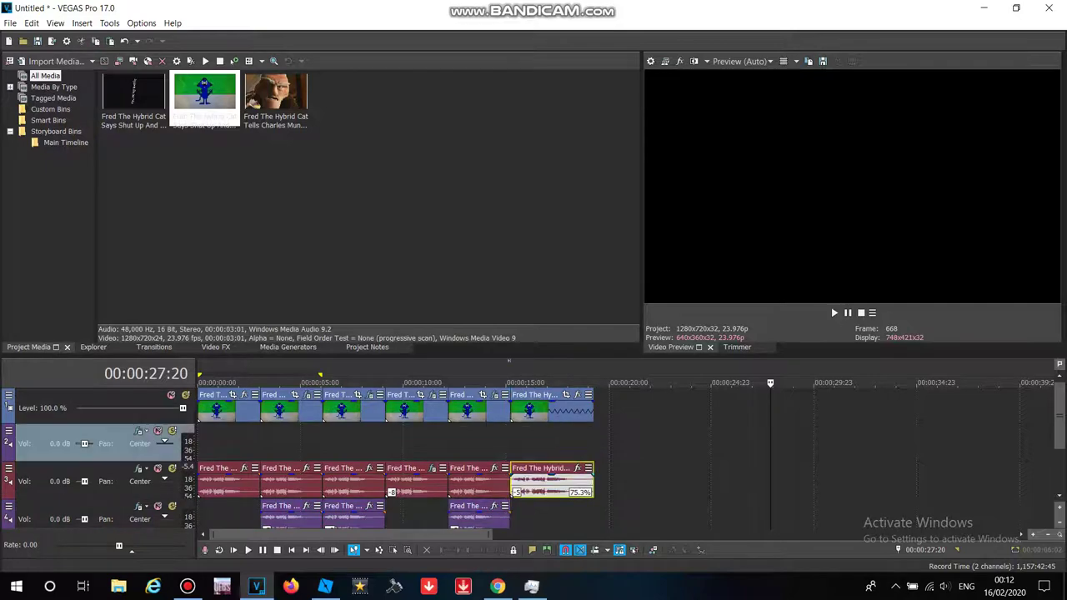
right_click(557, 441)
click(591, 344)
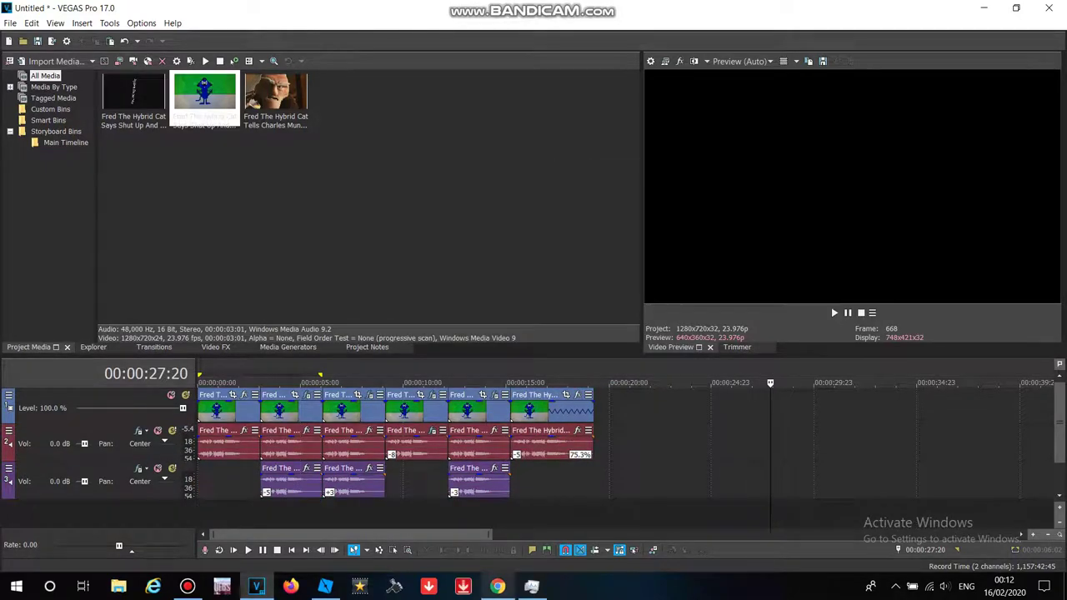
Step: Check the effects list in the YouTube comment, return to VEGAS Pro, and append a seventh copy of the clip after the sixth
click(497, 587)
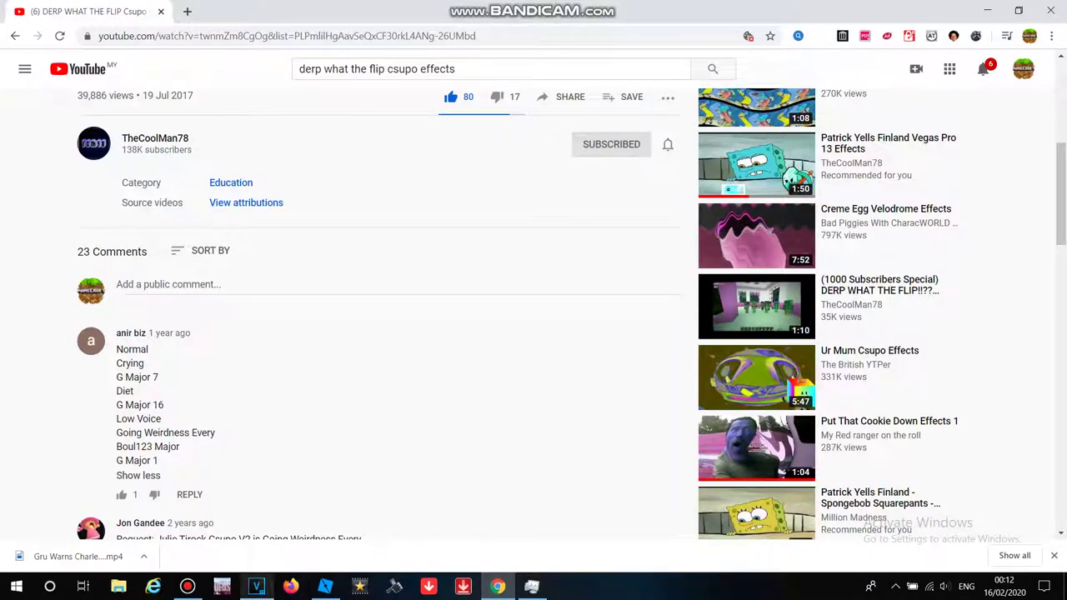
click(256, 586)
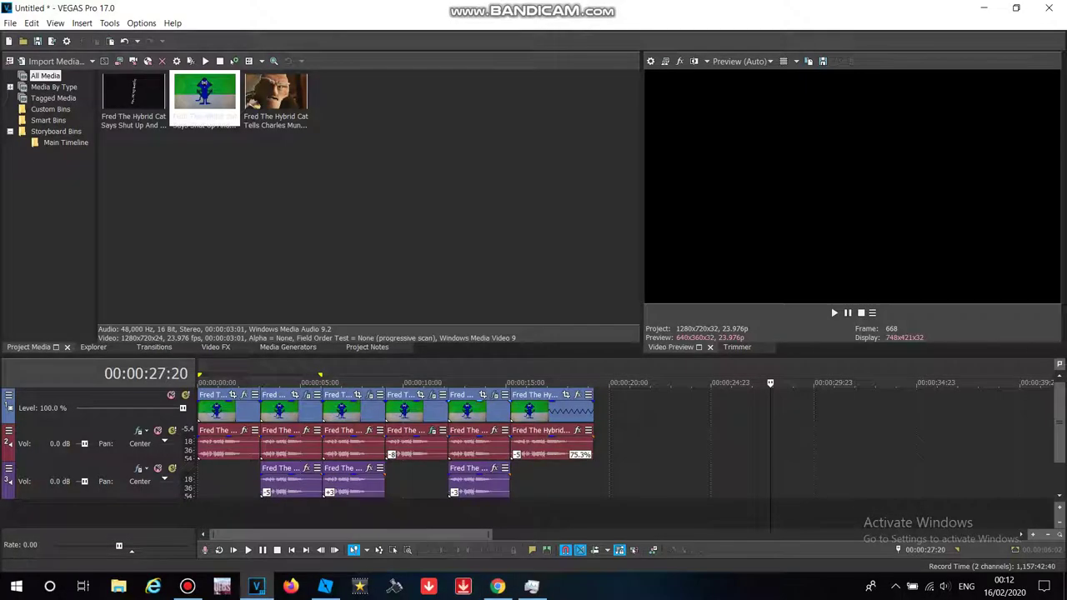
click(517, 484)
drag(205, 91, 598, 408)
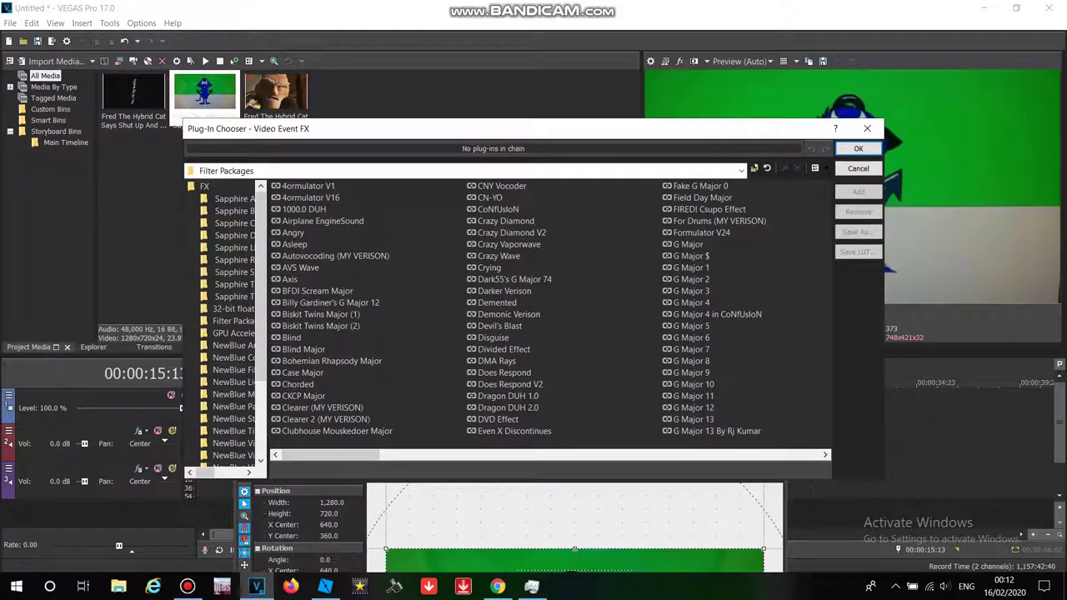
Step: Apply the CoNfUsIoN filter package to the sixth clip with Invert removed, keeping HSL Adjust and Mirror
double_click(498, 209)
click(203, 148)
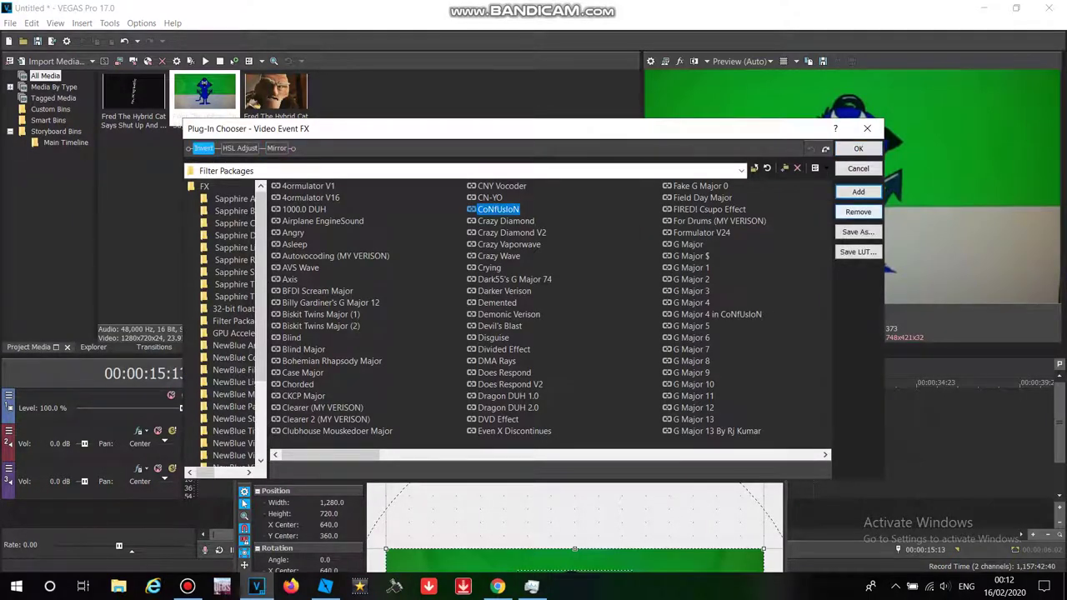
click(858, 212)
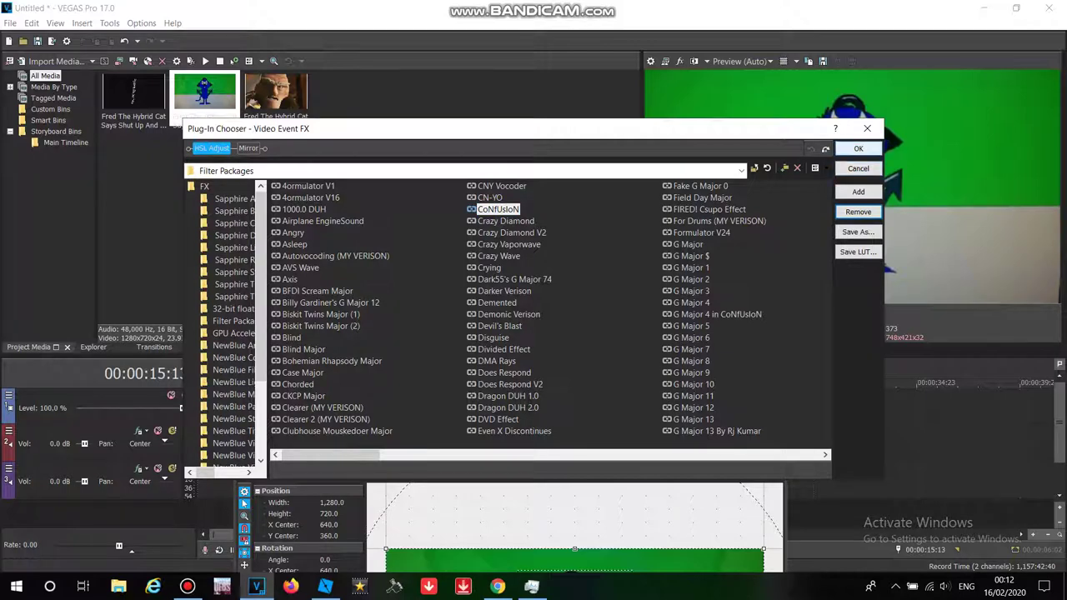
click(858, 148)
click(779, 411)
Step: Add a second copy of the audio on the lower audio track beneath the seventh clip and delete the surplus track
click(620, 414)
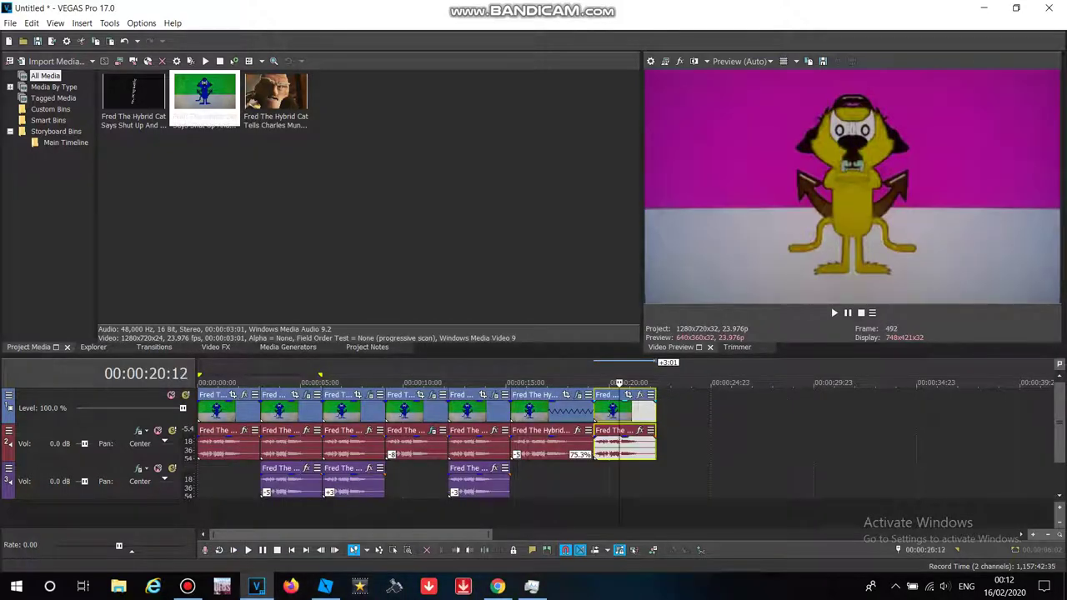
drag(204, 95, 599, 492)
right_click(582, 482)
click(616, 371)
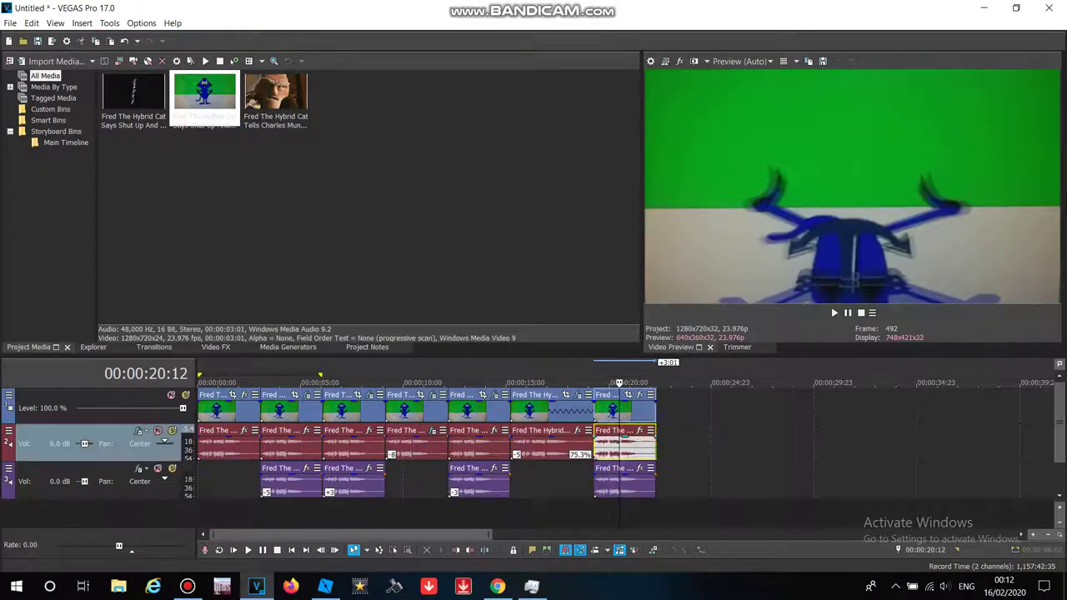
Step: Set the seventh clip's main audio to the Classic method, A17. Drums, unpitched (minimum echo), with a pitch change of -3
right_click(607, 442)
click(647, 564)
click(572, 239)
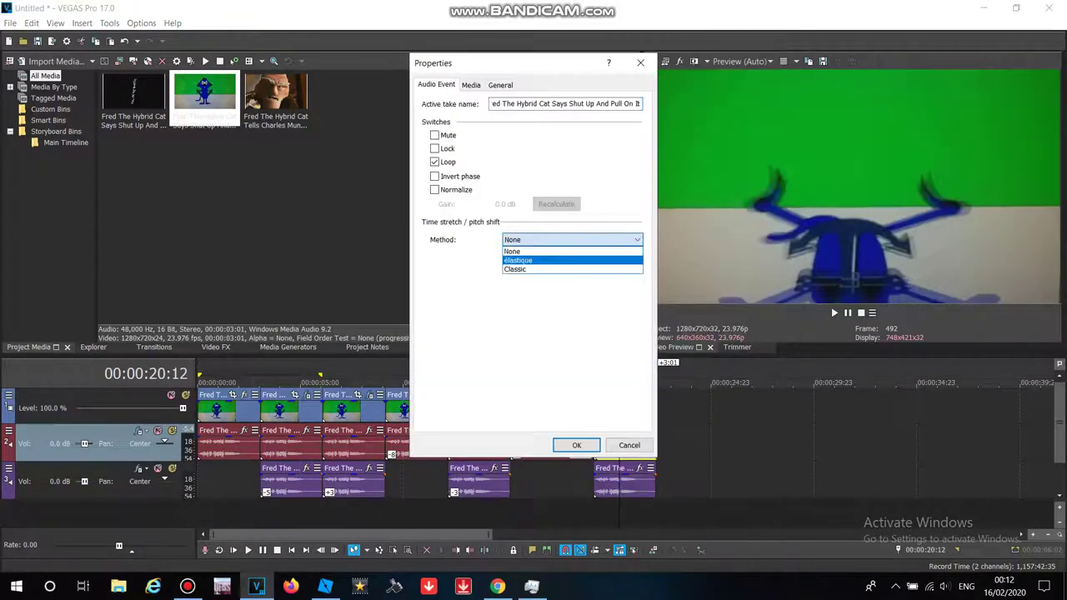
click(542, 265)
click(572, 259)
click(567, 412)
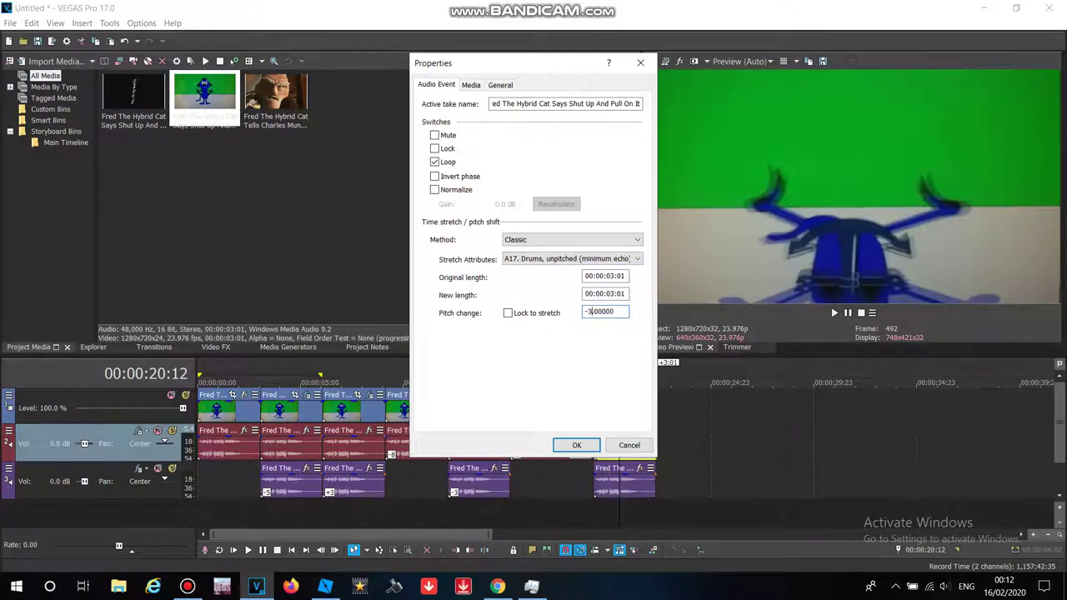
click(576, 446)
Step: Set the lower audio copy under the seventh clip to Classic, A17. Drums, unpitched (minimum echo), with a pitch change of -8
right_click(618, 482)
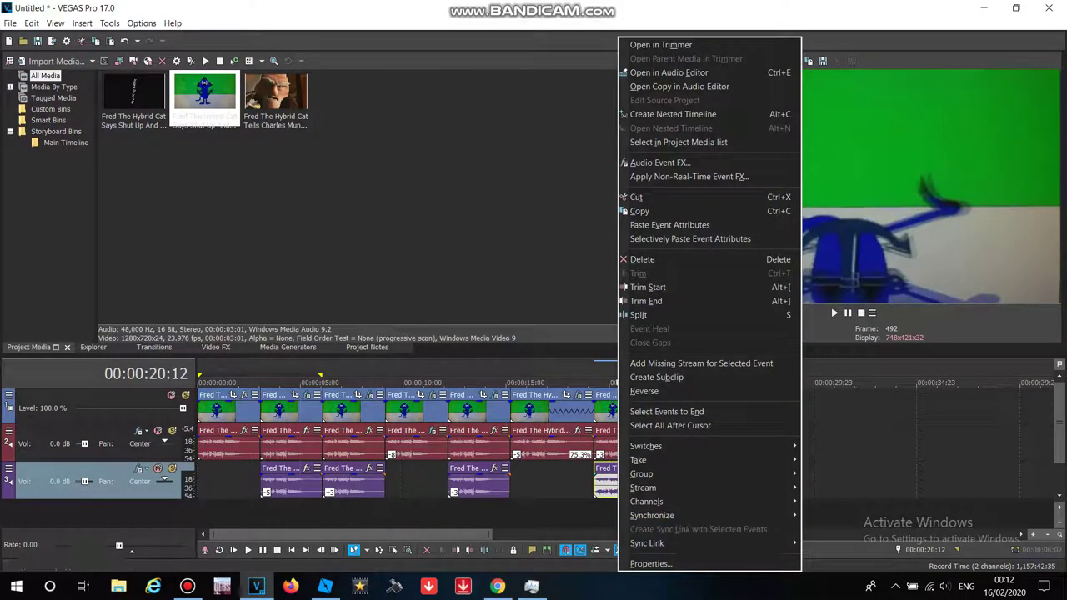
click(651, 563)
click(572, 239)
click(542, 269)
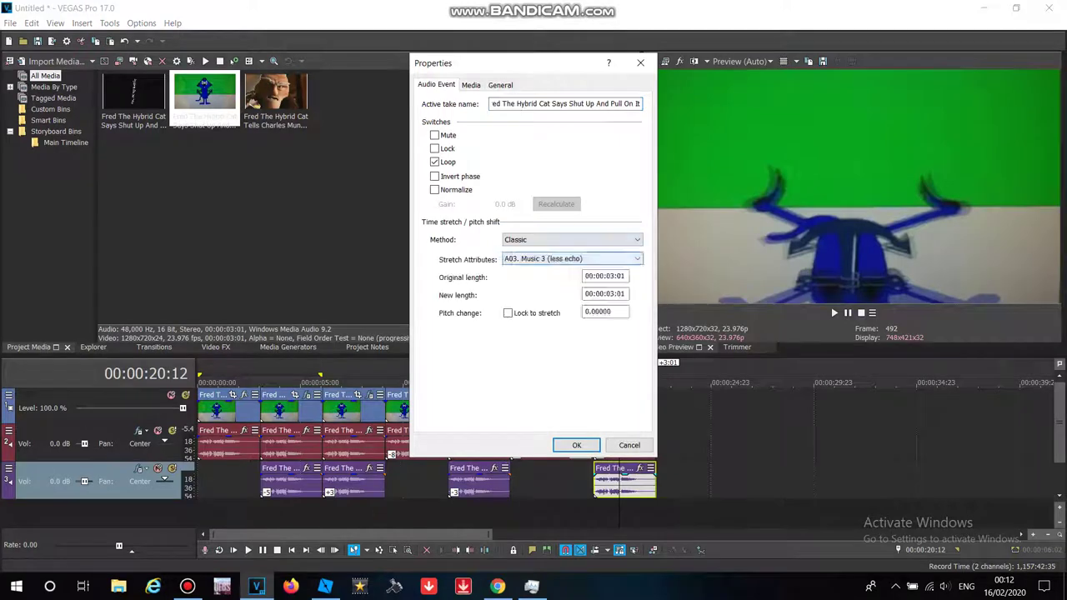
click(572, 259)
click(567, 408)
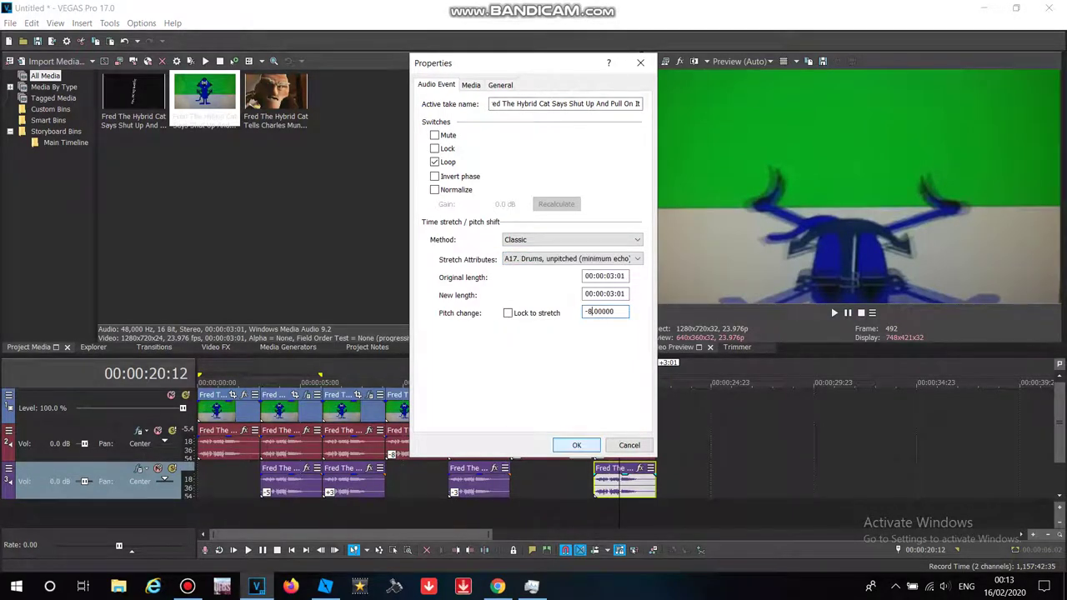
click(577, 445)
Step: Apply the Deform video effect with the Reset to None preset to the seventh clip
drag(619, 383, 622, 382)
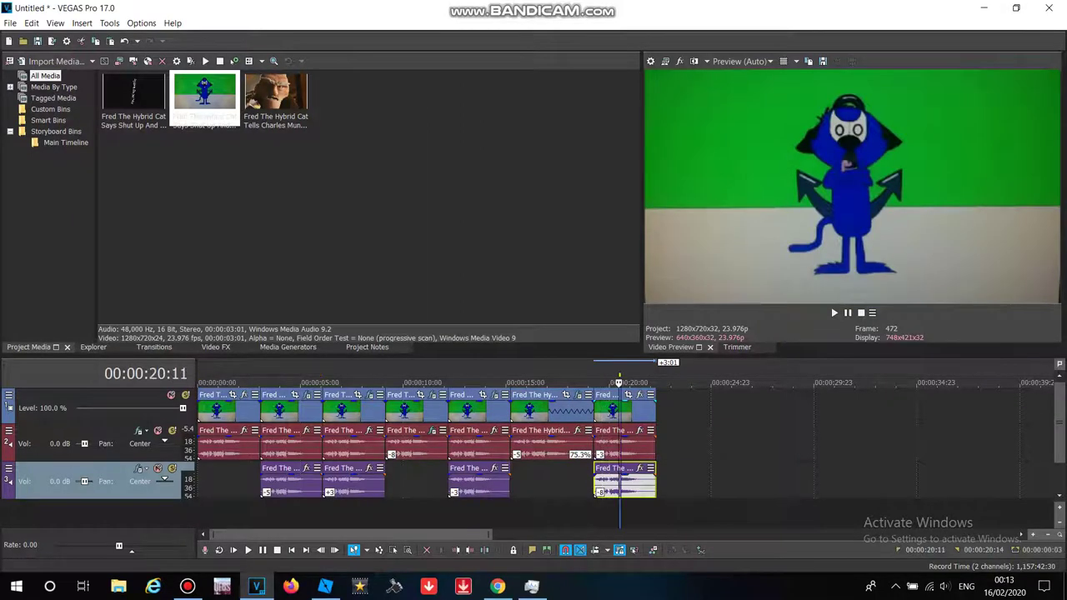
click(216, 347)
click(48, 214)
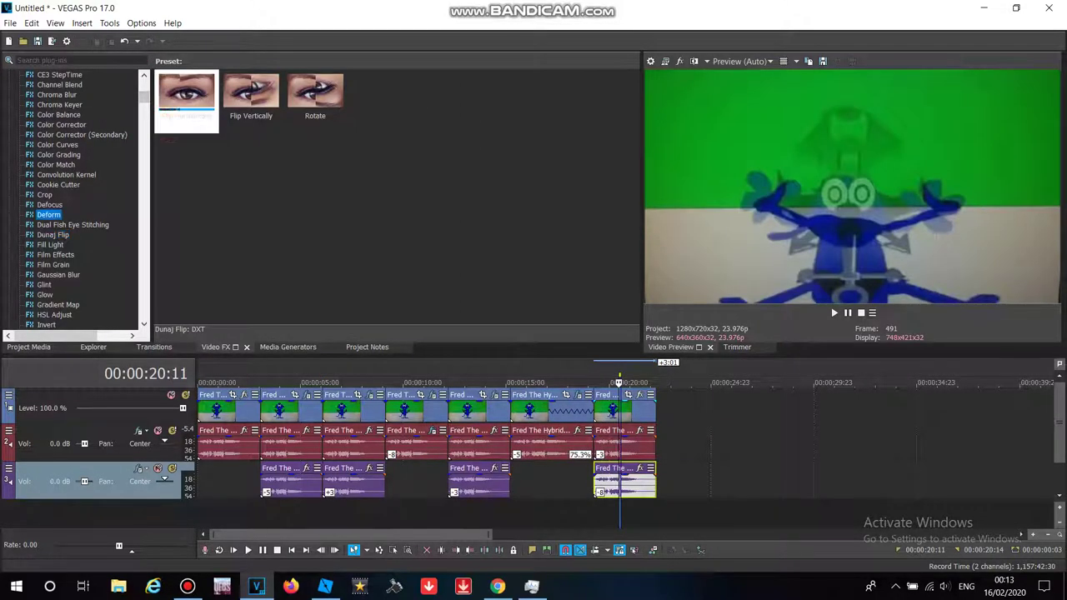
click(187, 96)
drag(186, 96, 577, 59)
click(634, 384)
drag(275, 413, 277, 414)
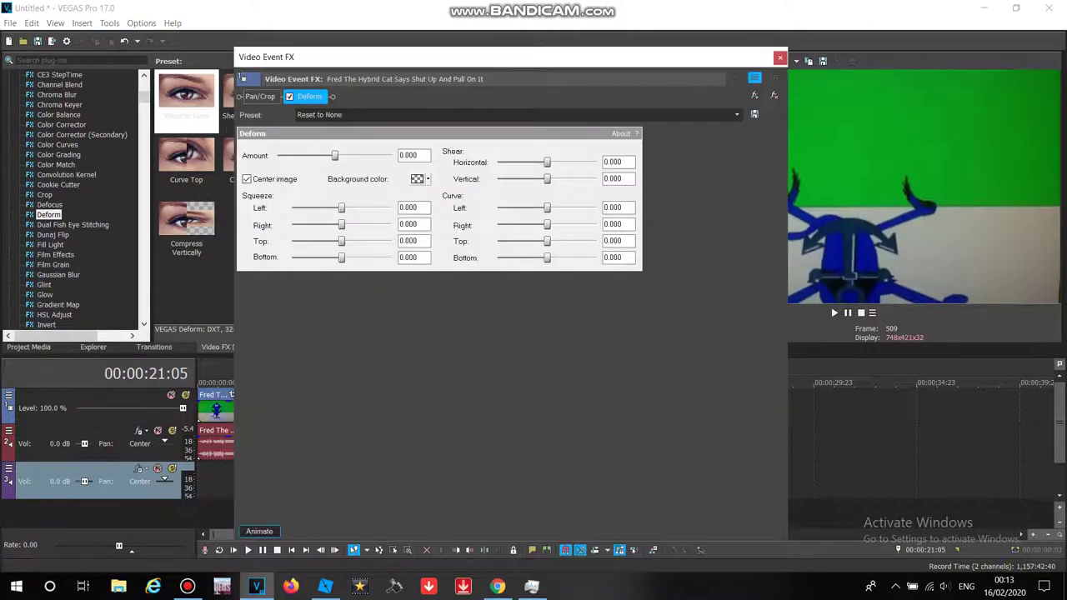
Step: Enable keyframe animation for Deform and place the keyframe cursor at the clip's end, 00:00:03:01
click(260, 531)
drag(438, 476, 771, 475)
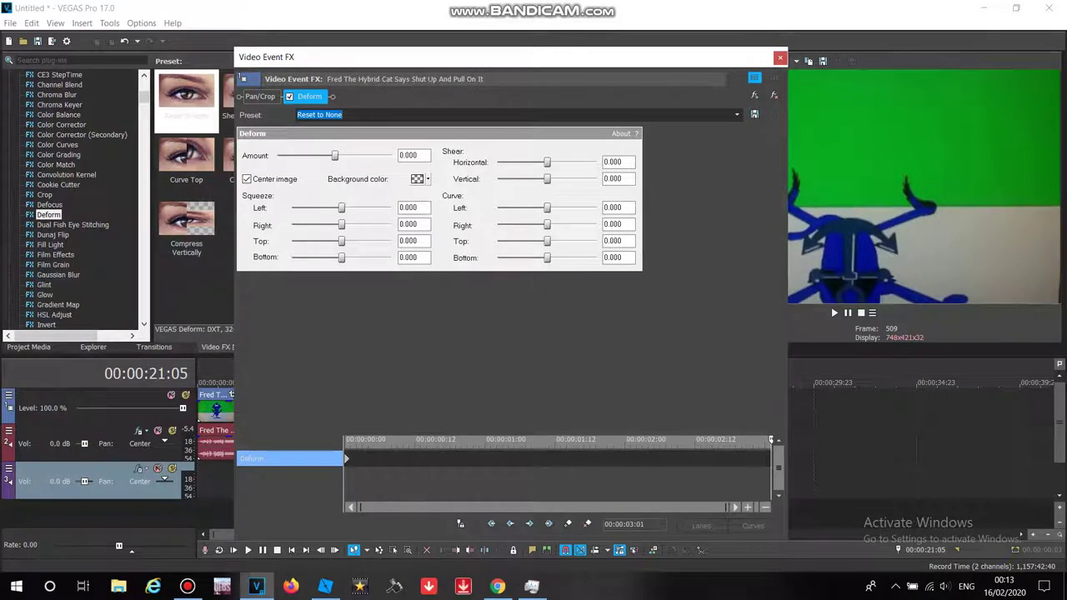
drag(510, 57, 545, 248)
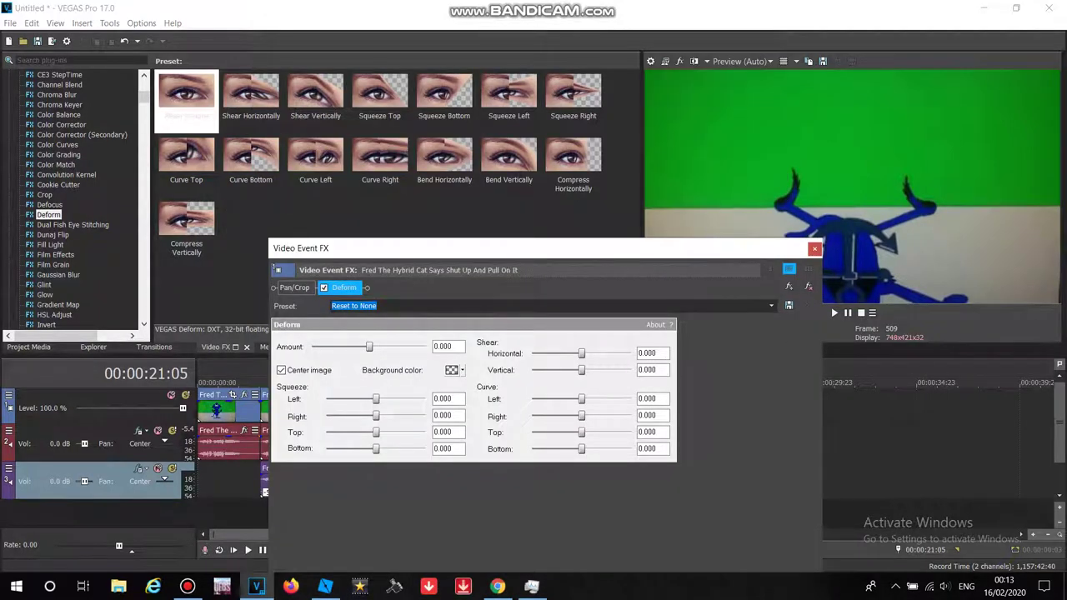
Step: Try the Bend Horizontally preset on Deform at the end of the seventh clip
click(771, 306)
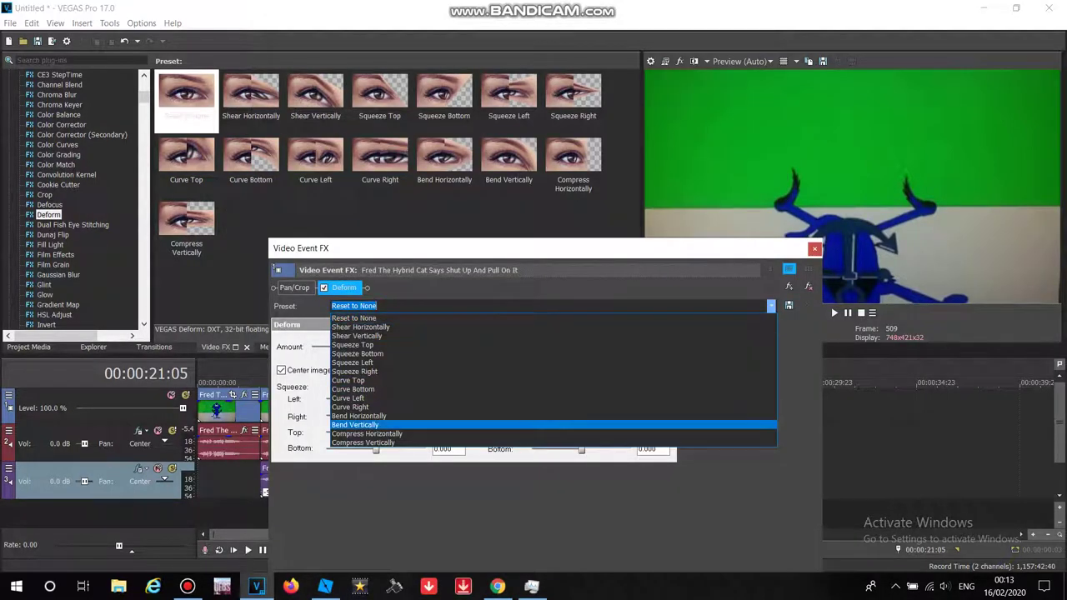
key(Up)
key(Return)
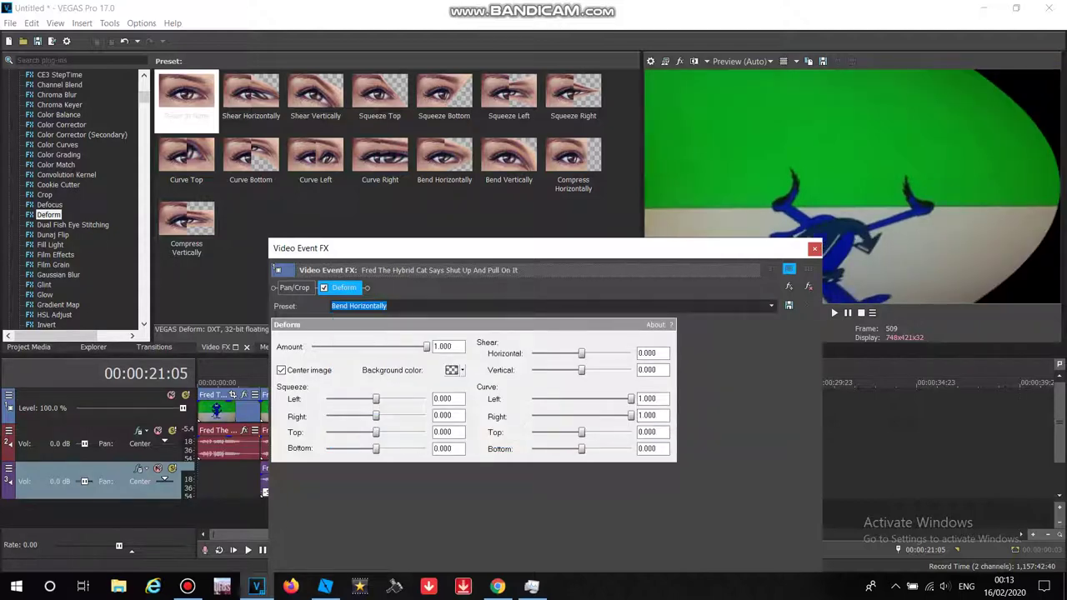
Step: Set Deform's end keyframe to the Compress Horizontally preset and reposition the effects window to show the keyframe timeline
key(alt+Down)
key(Up)
key(Up)
key(Down)
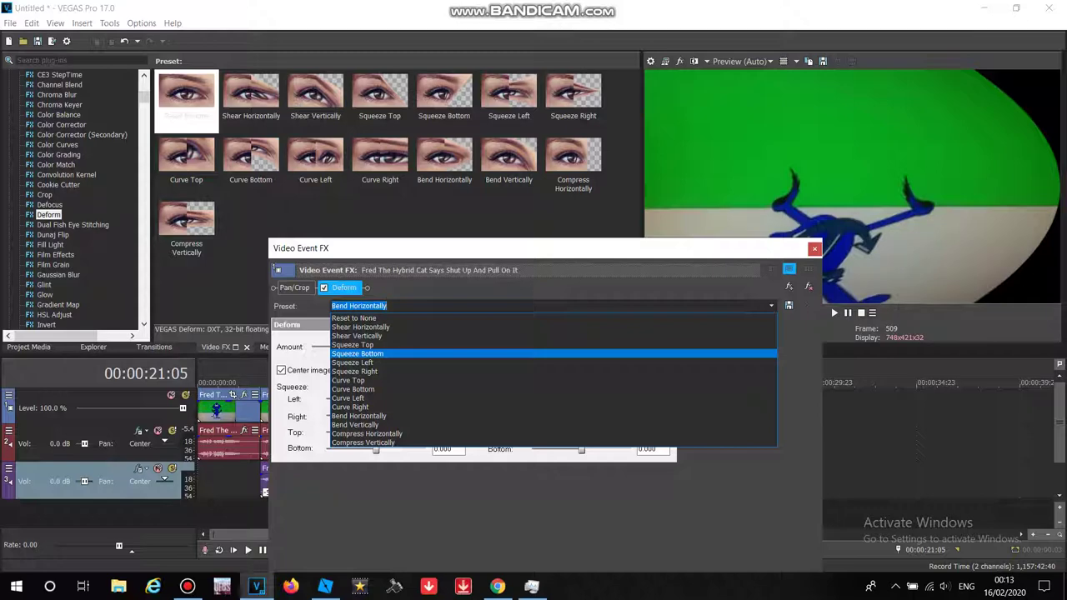
key(Down)
key(Down)
key(Down)
key(Down)
key(Down)
key(Down)
key(Down)
key(Down)
key(Down)
key(Down)
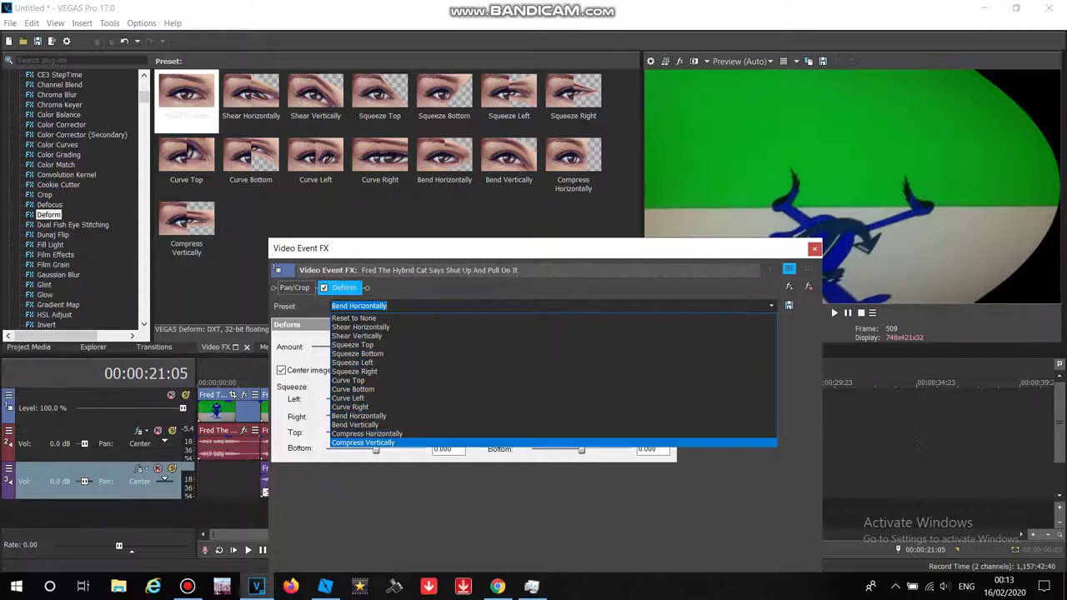
key(Up)
key(Return)
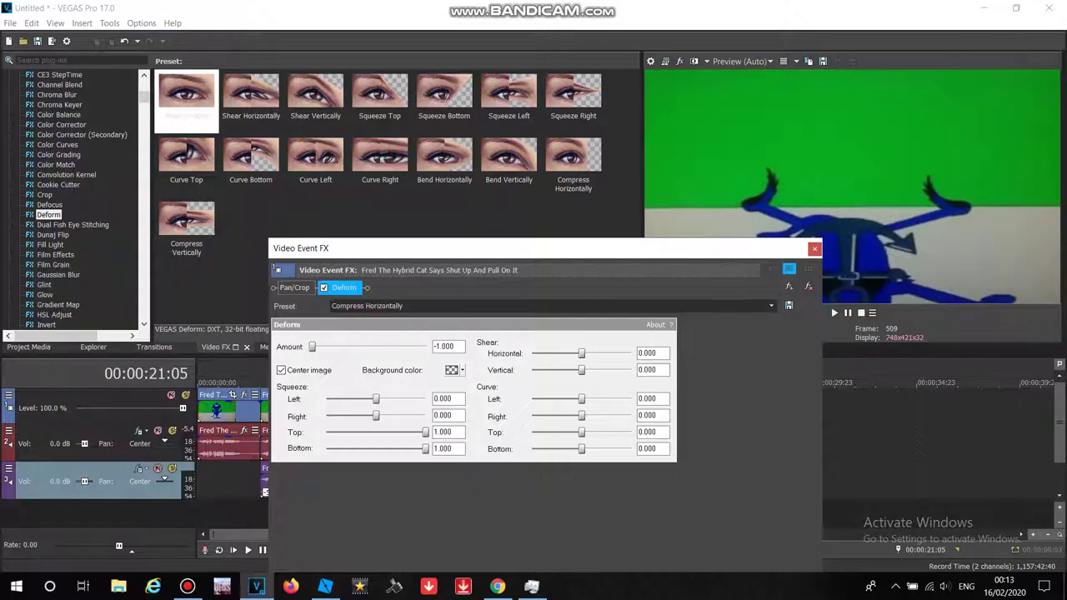
drag(517, 249, 331, 23)
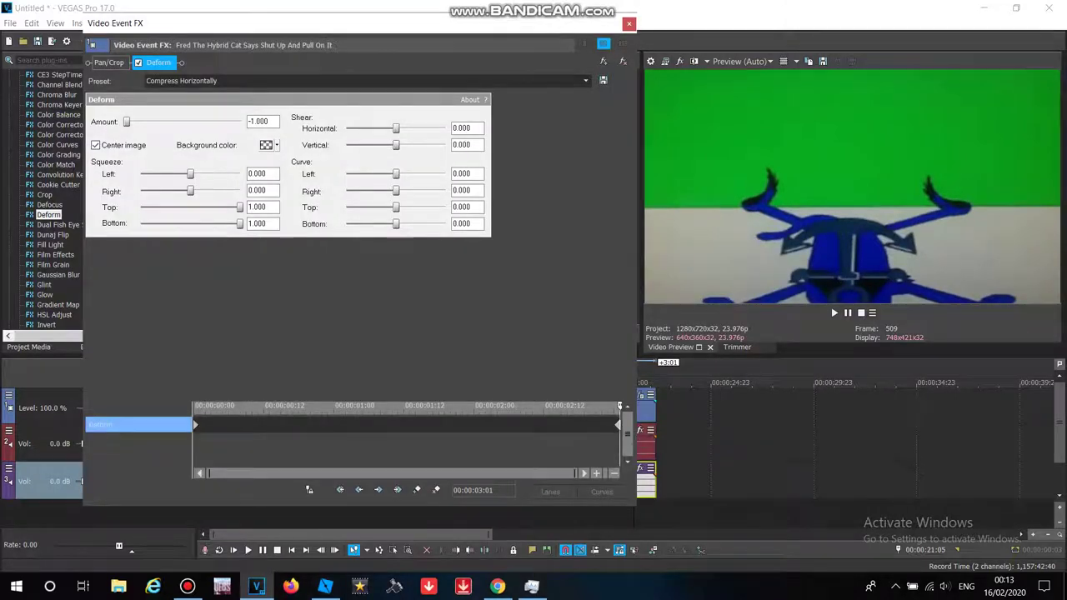
Step: Place an eighth copy of the Fred The Hybrid Cat clip directly after the seventh and consult the effects list in the browser
click(629, 24)
click(29, 347)
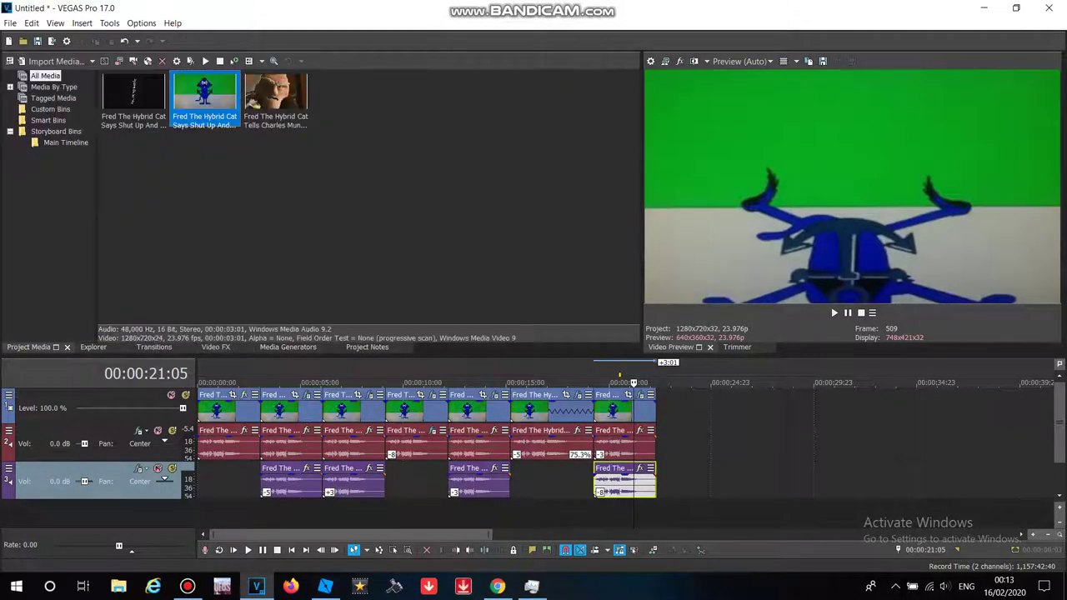
drag(204, 96, 663, 412)
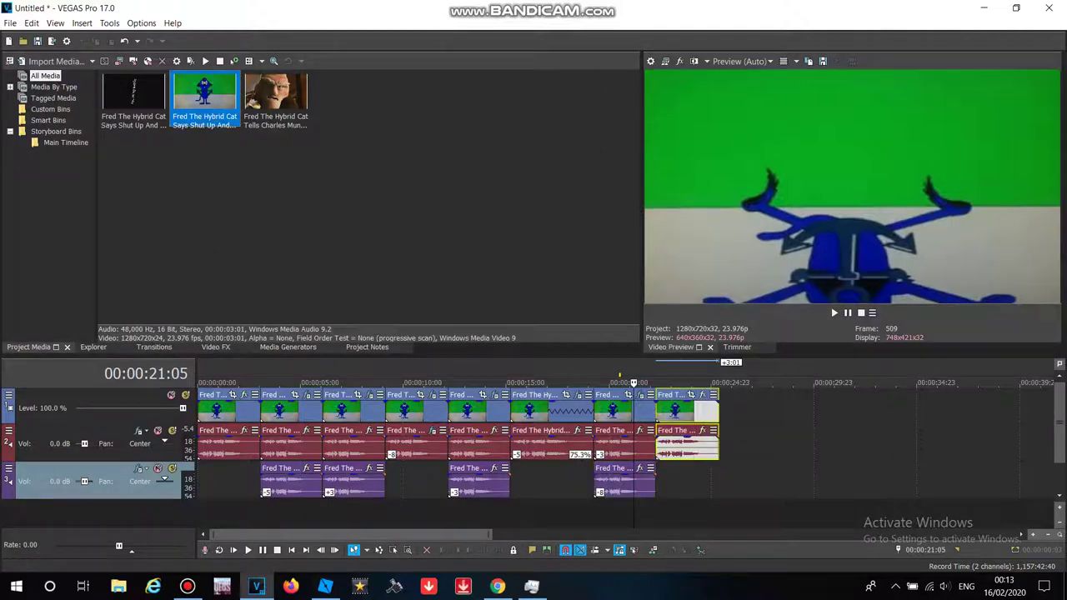
key(alt+Tab)
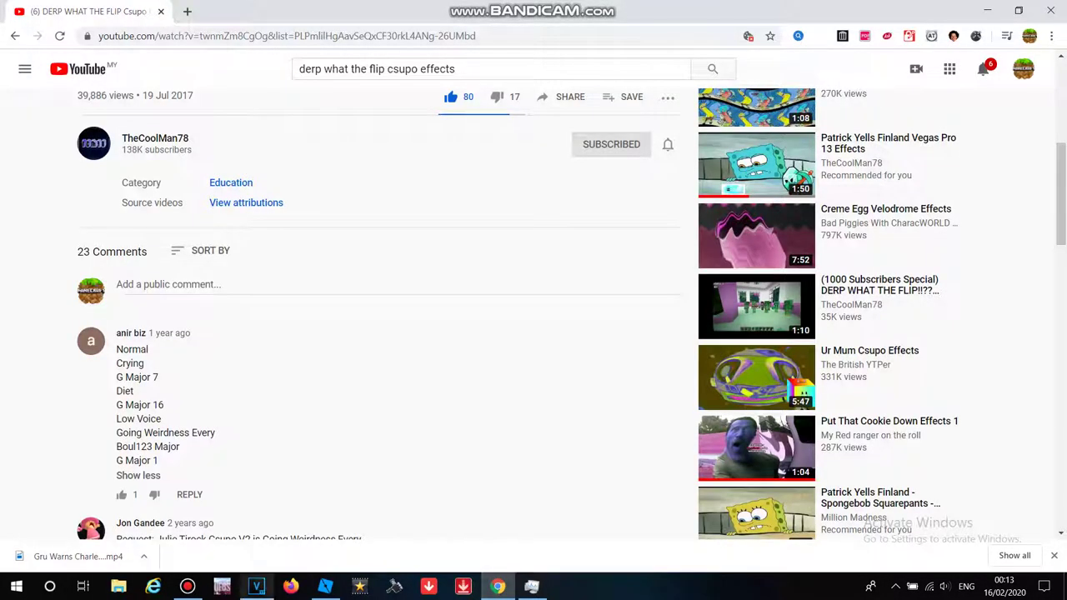
click(257, 586)
Step: Apply the Wave effect to the eighth clip with 3.920 horizontal waves and 0.050 horizontal amplitude, saved as preset Boul123 Major
click(669, 413)
click(216, 347)
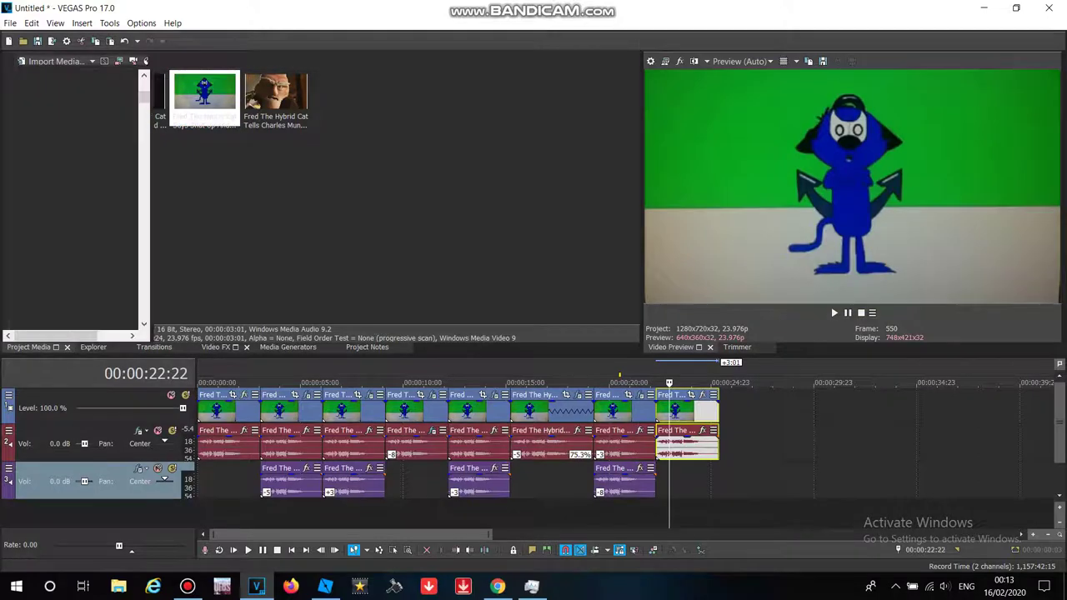
key(alt+8)
drag(145, 97, 144, 305)
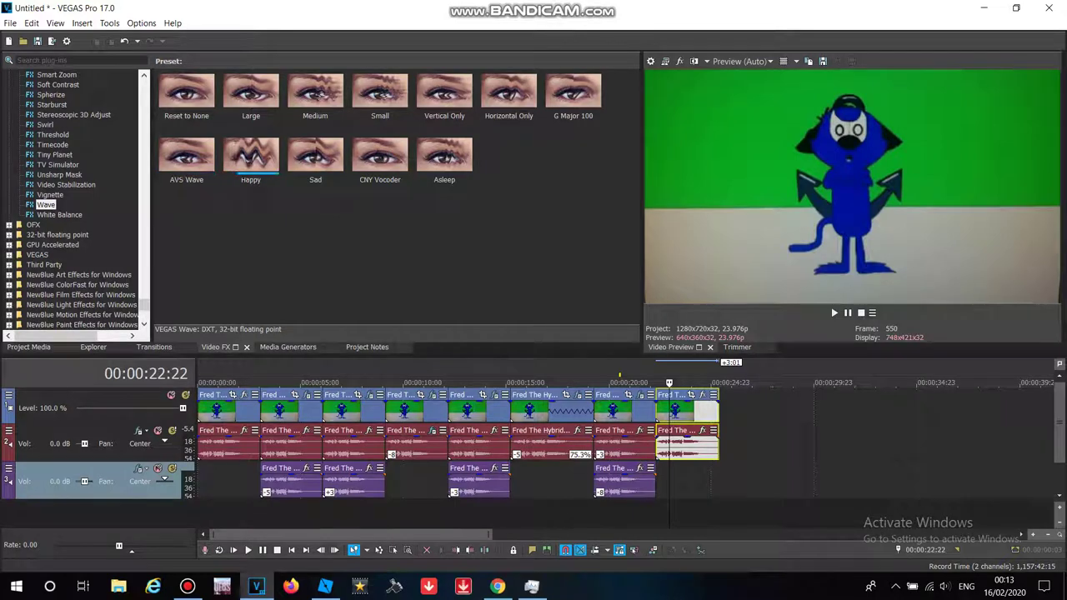
click(251, 96)
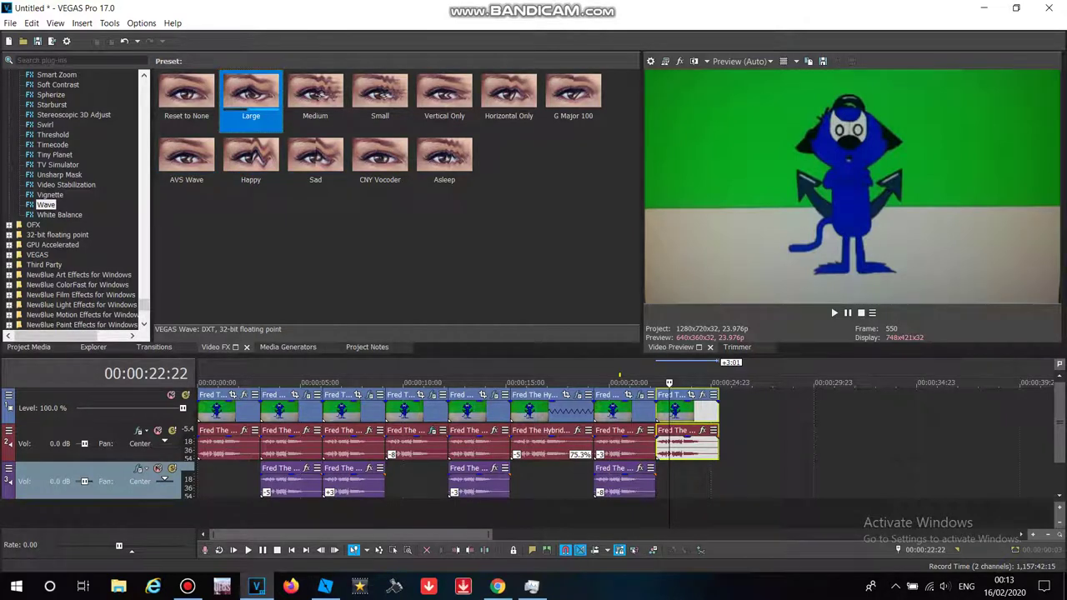
drag(251, 95, 685, 411)
mouse_move(194, 121)
mouse_down()
mouse_move(172, 122)
mouse_move(187, 139)
mouse_up()
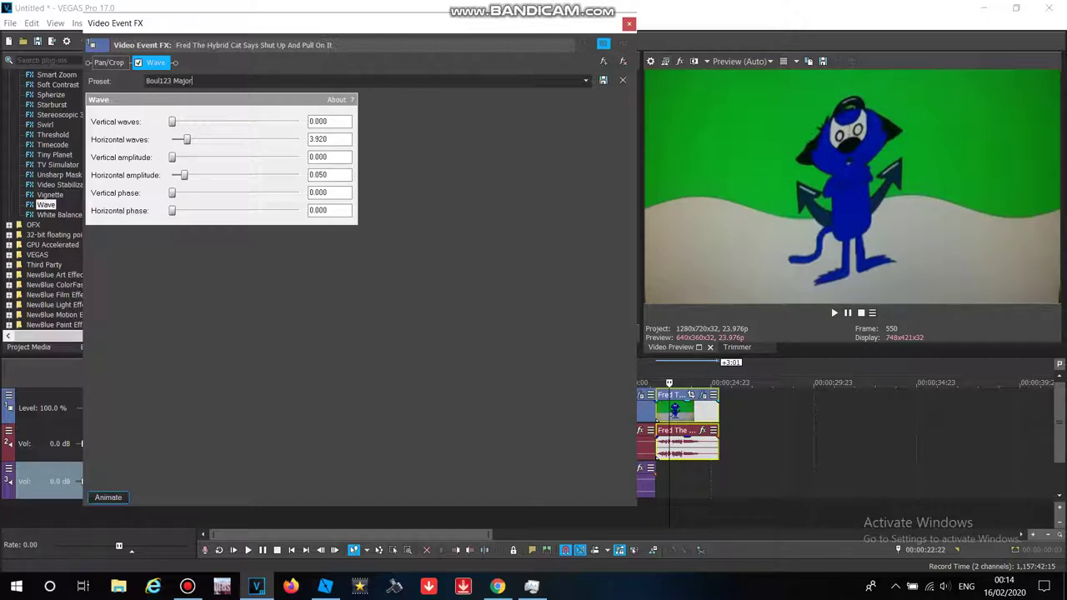
click(629, 24)
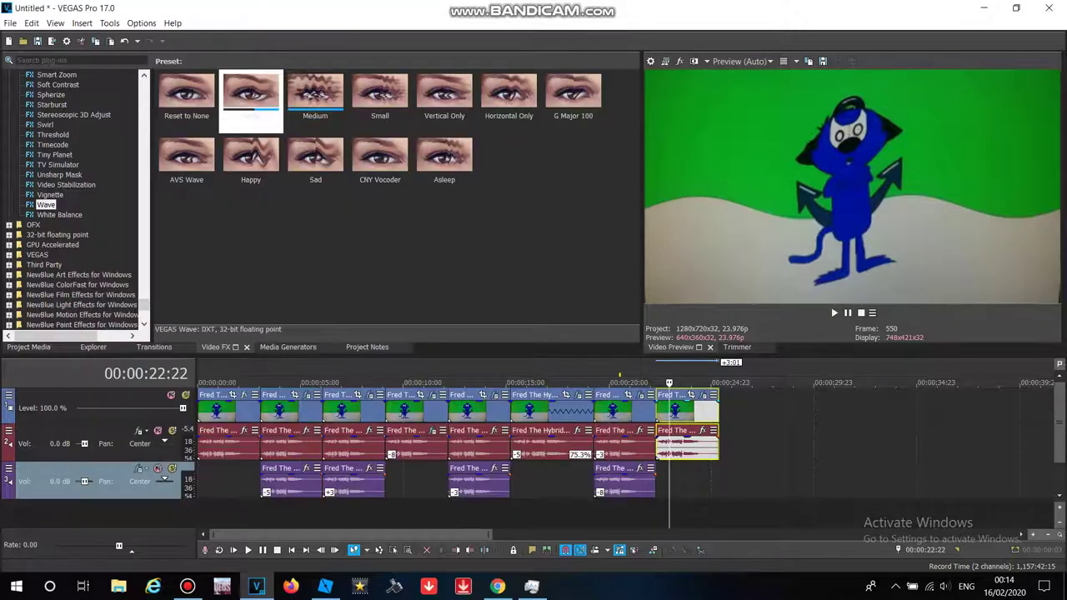
Step: Add HSL Adjust with the My Fat Effect preset to the eighth clip and move it ahead of Wave in the chain
drag(145, 305, 144, 172)
scroll(79, 200, up, 15)
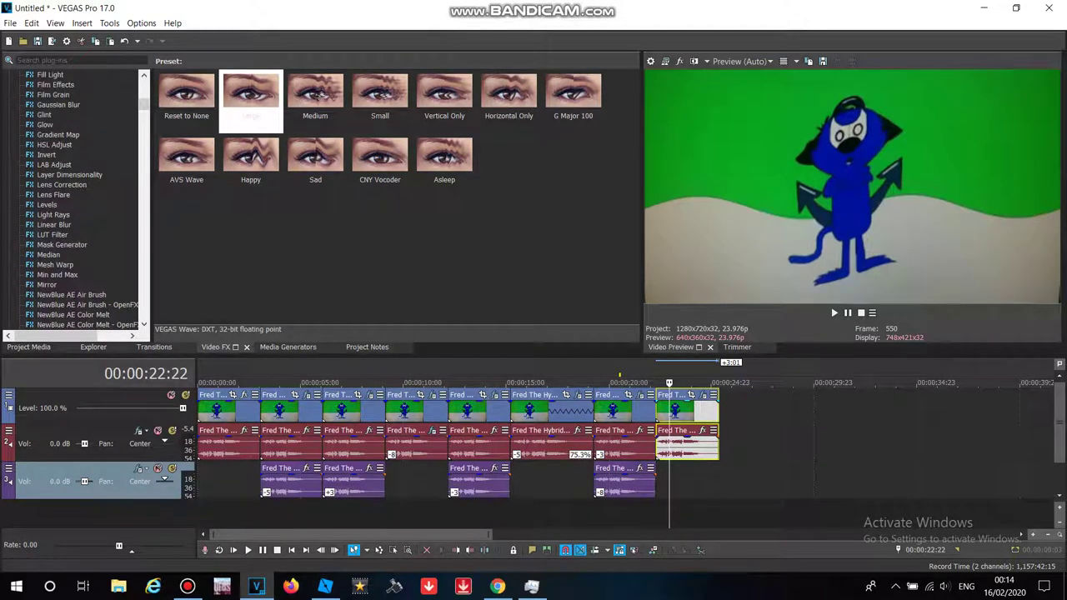
click(54, 145)
click(219, 196)
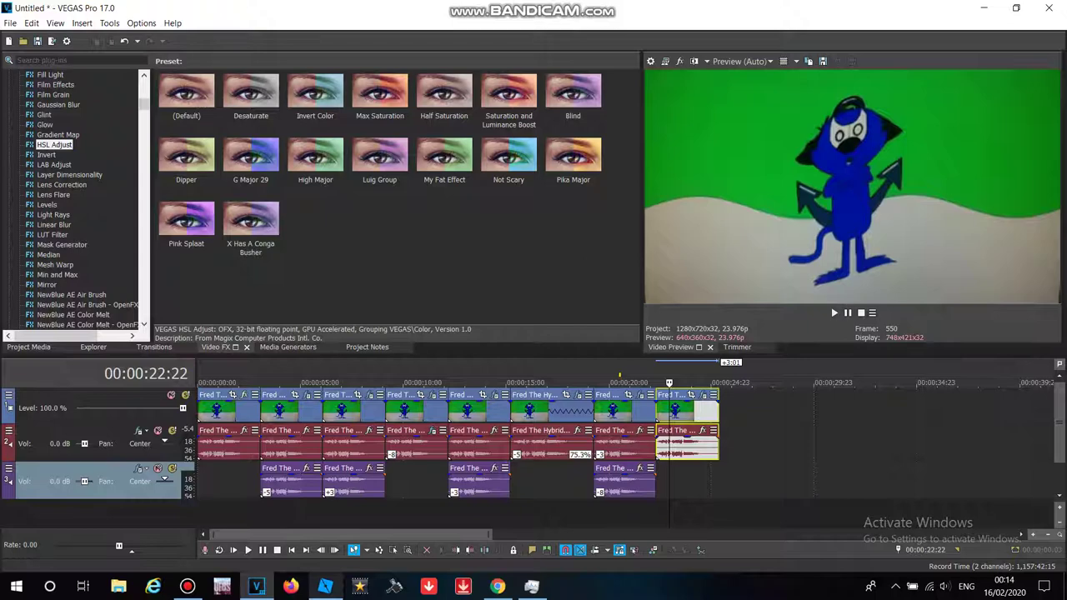
click(187, 586)
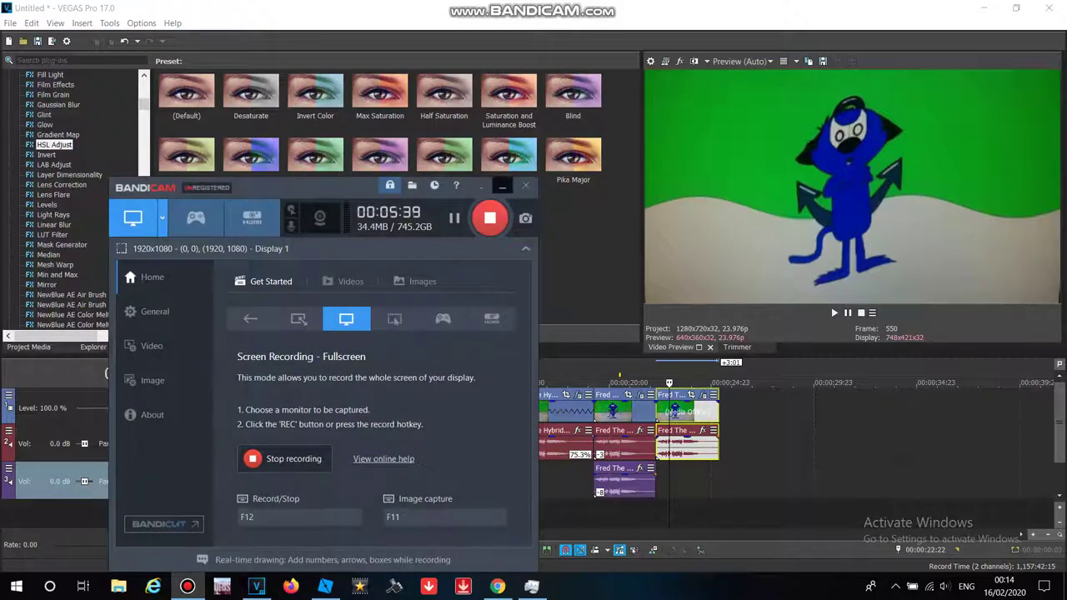
click(503, 187)
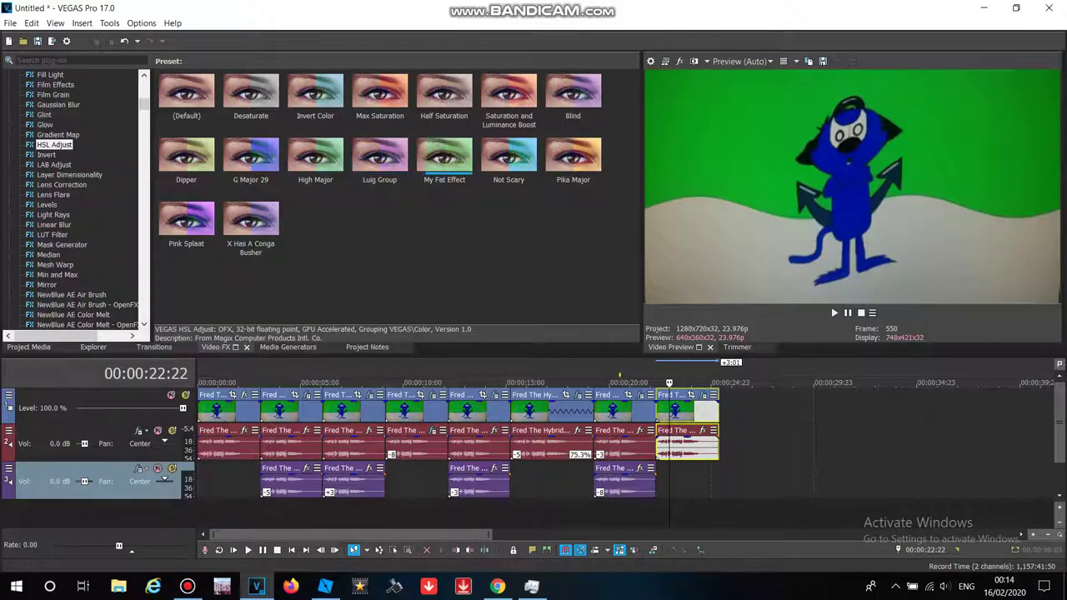
click(444, 158)
drag(445, 158, 686, 410)
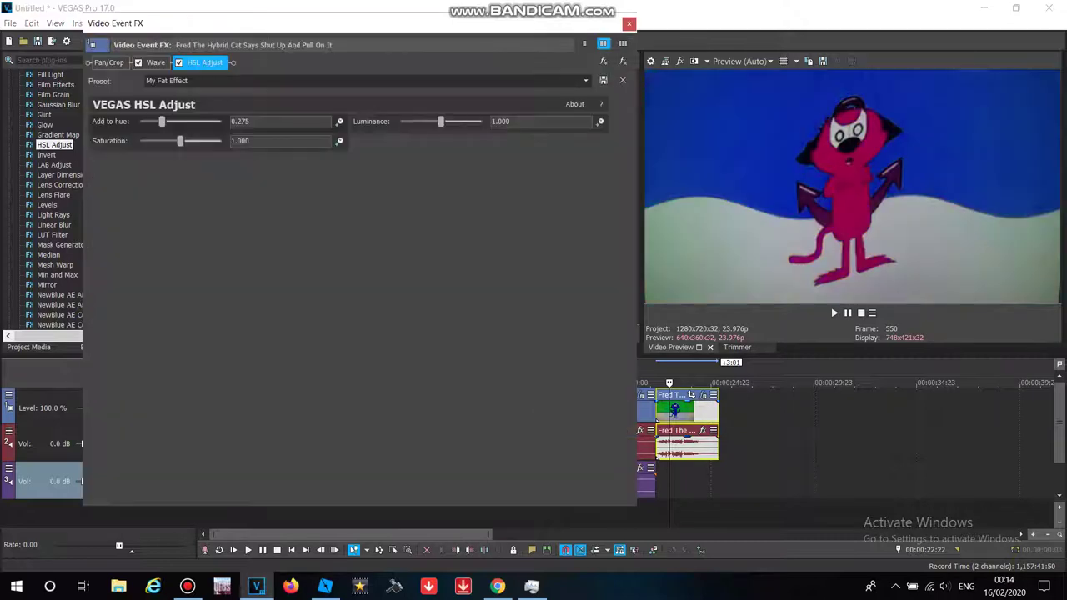
drag(204, 63, 134, 62)
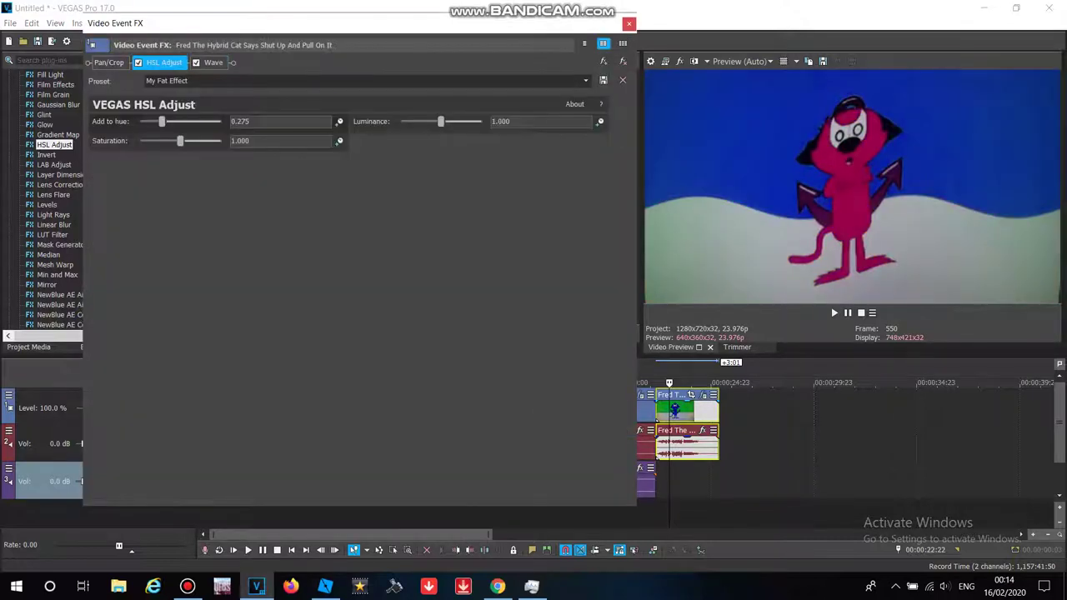
click(630, 24)
Step: Set the eighth clip's audio to Classic pitch shifting with A17. Drums, unpitched (minimum echo) and a pitch change of 3
click(673, 442)
right_click(673, 442)
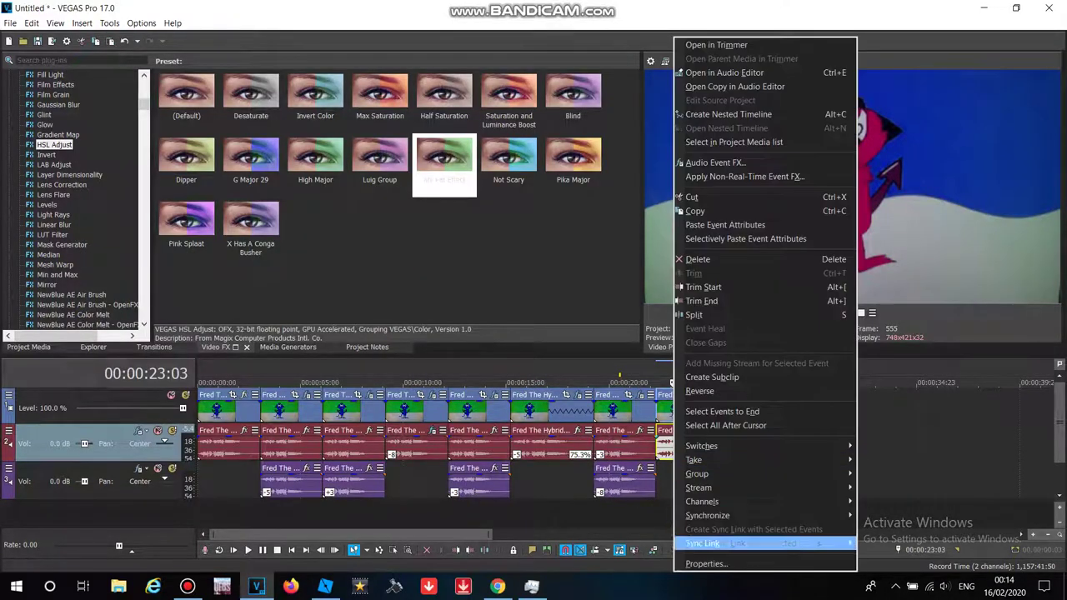
click(708, 565)
click(573, 240)
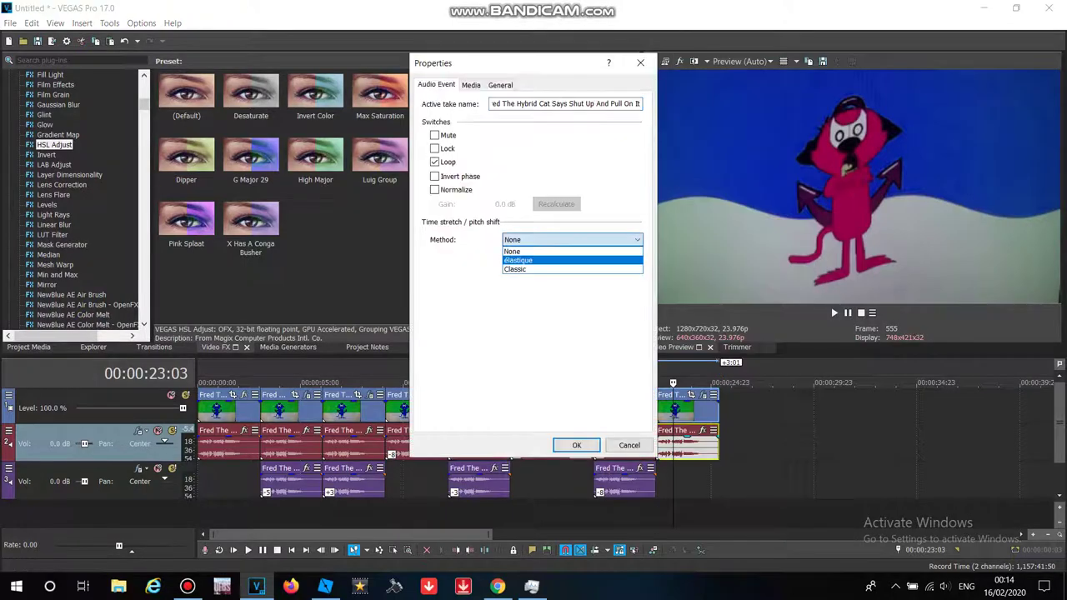
click(551, 269)
click(573, 260)
click(567, 413)
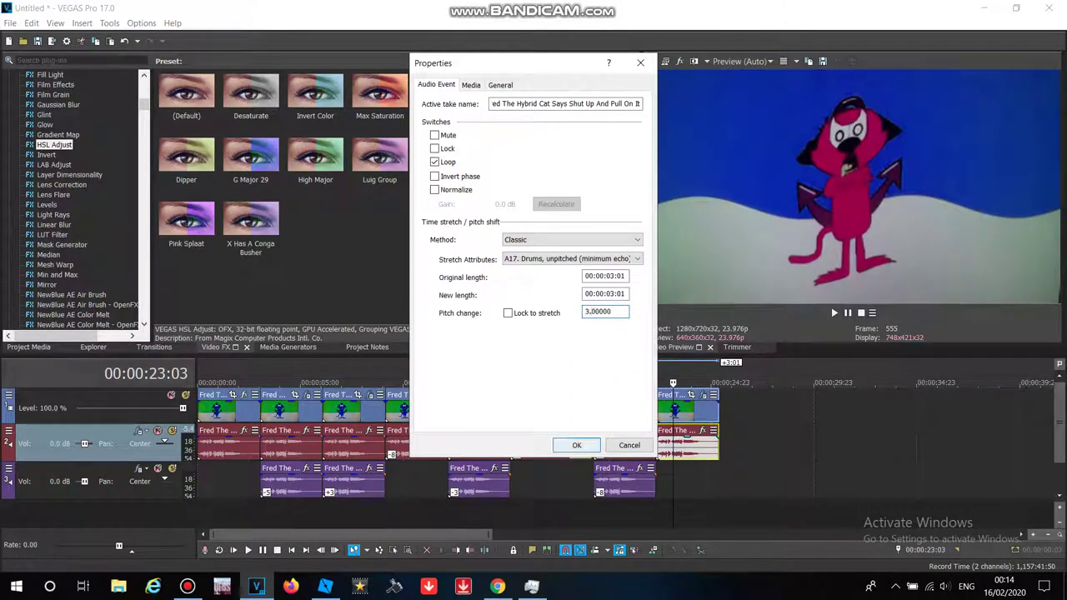
click(576, 445)
Step: Place a ninth copy of the clip at the end of the timeline and check the effects list in the browser for its effect
click(30, 347)
drag(204, 96, 725, 410)
click(746, 447)
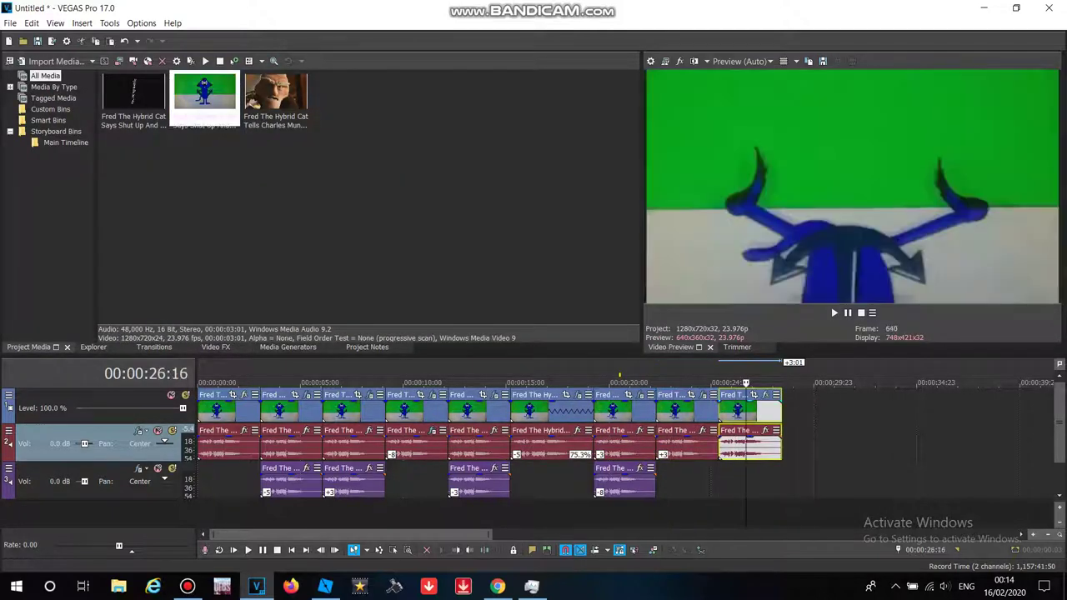
click(367, 213)
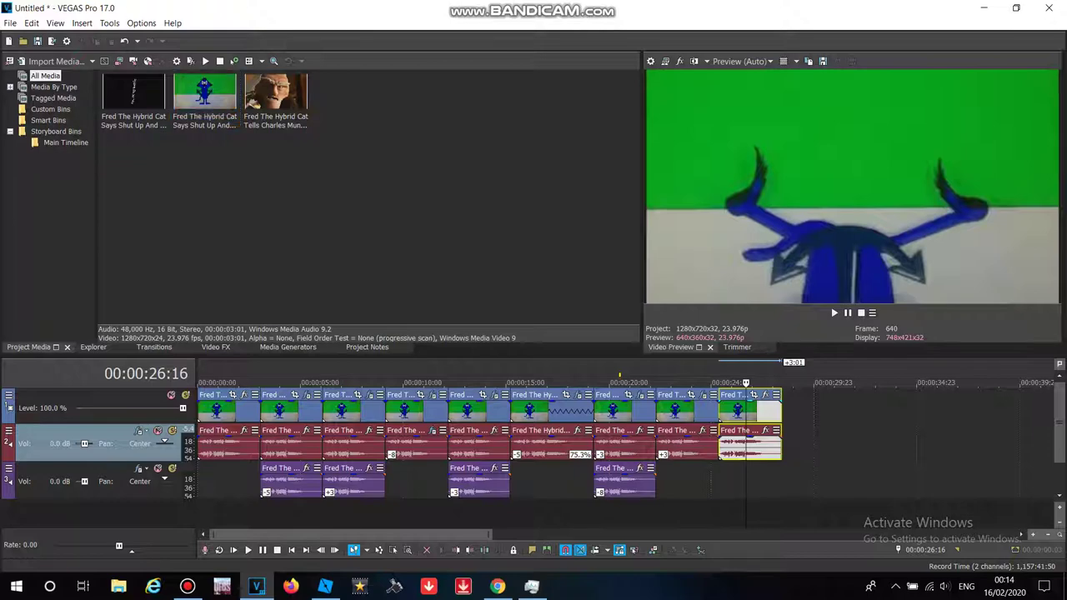
key(space)
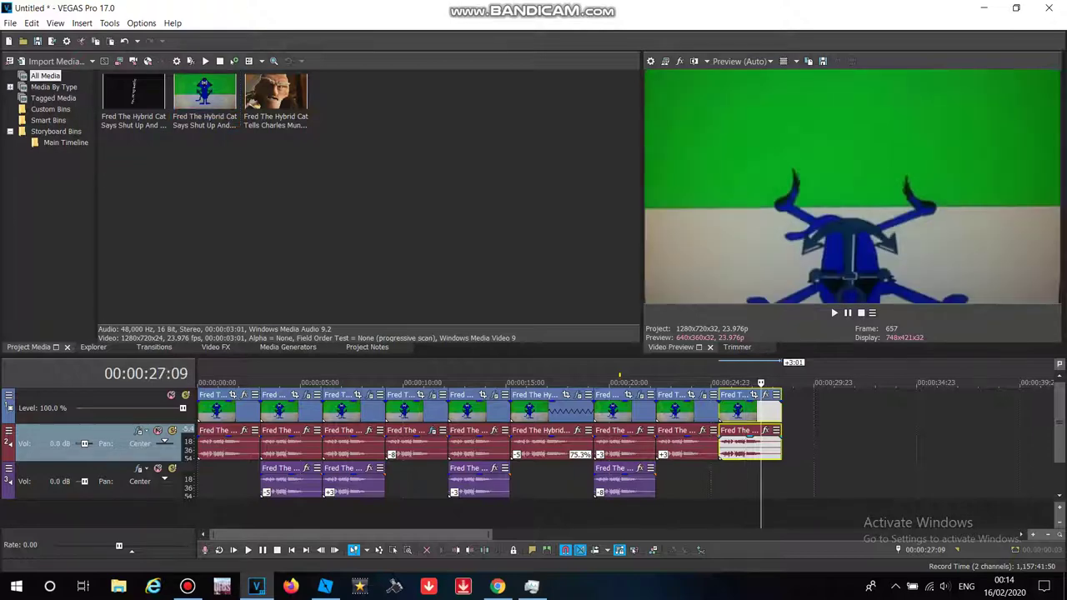
right_click(764, 447)
click(498, 587)
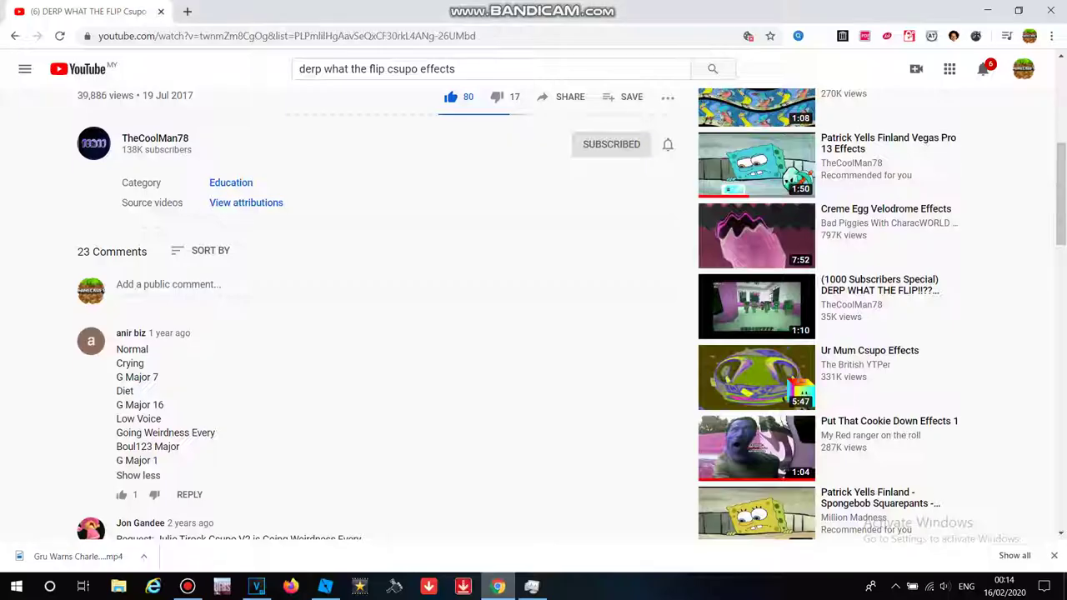
click(257, 586)
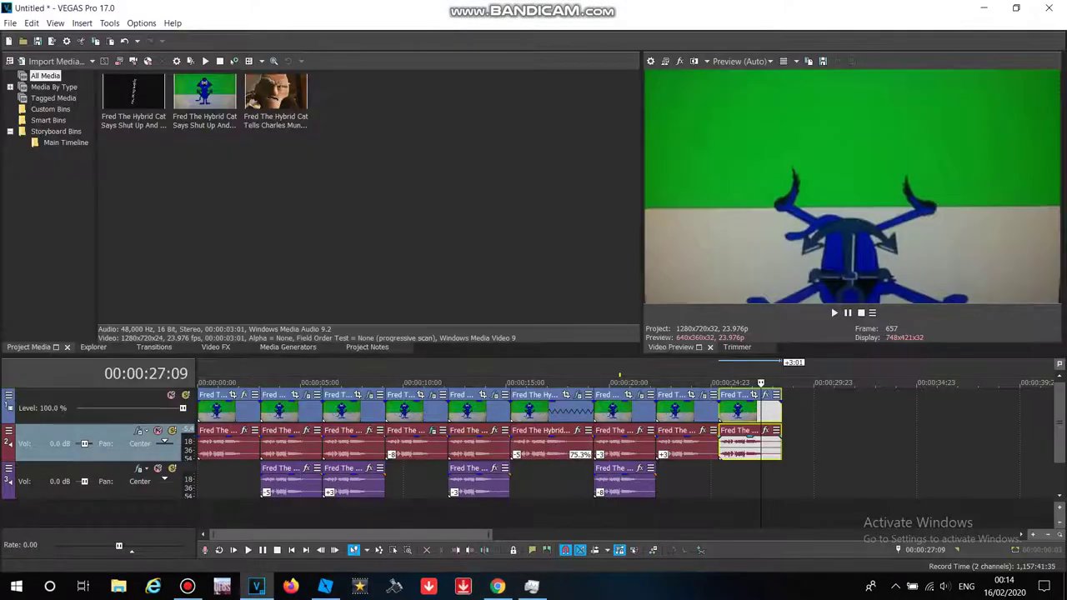
Step: Set the ninth clip's audio to Classic pitch shifting with A17. Drums, unpitched (minimum echo) and a pitch change of 8
right_click(757, 442)
click(801, 566)
click(572, 240)
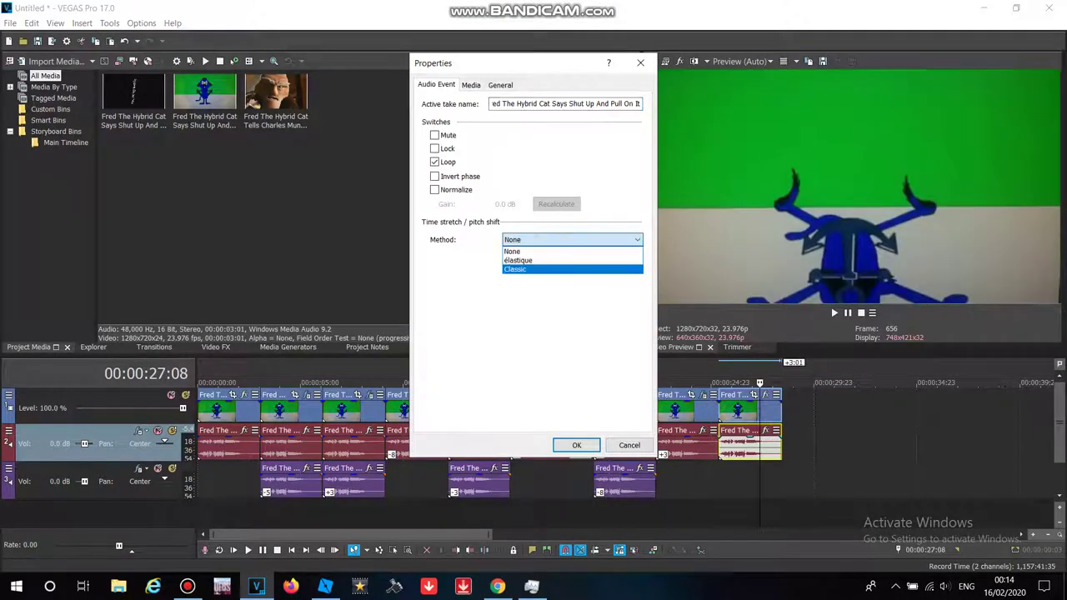
click(515, 269)
click(572, 258)
click(572, 413)
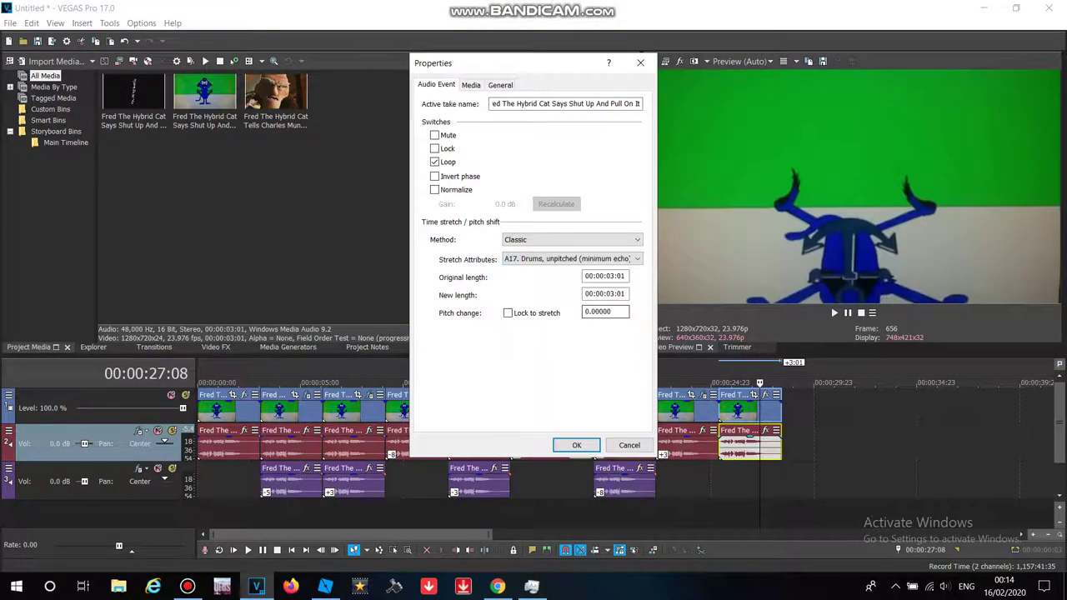
click(576, 445)
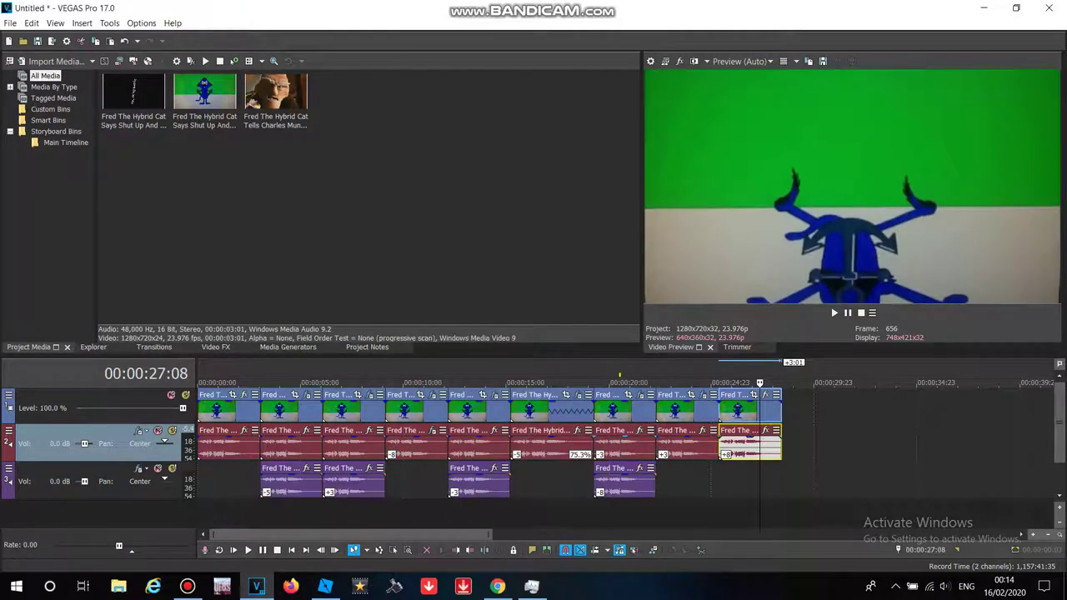
Step: Apply the G Major 1 filter package to the ninth clip's video
click(770, 410)
click(755, 395)
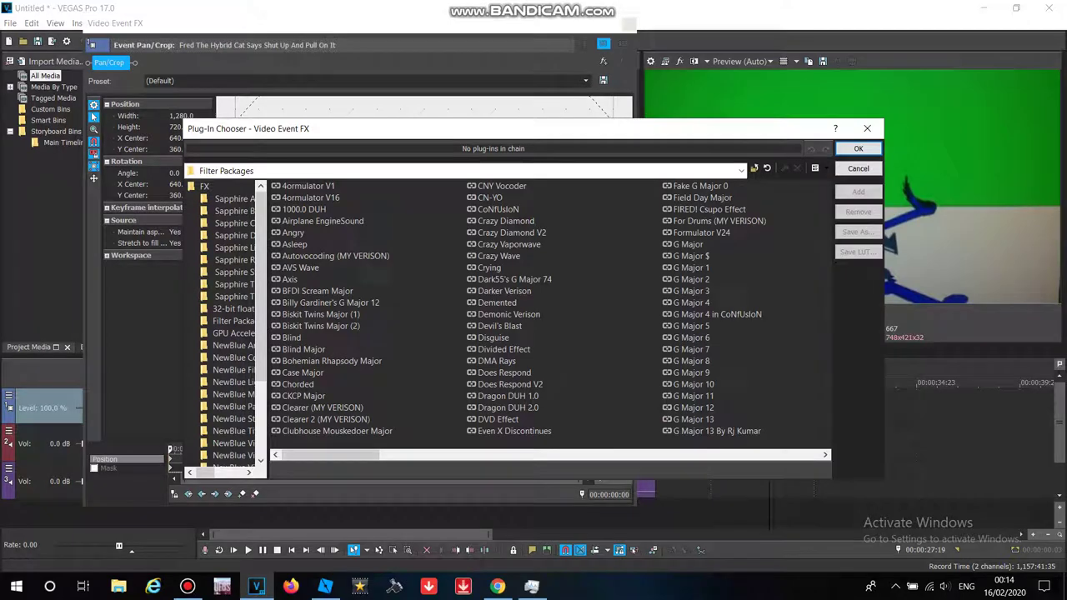
click(691, 256)
double_click(691, 268)
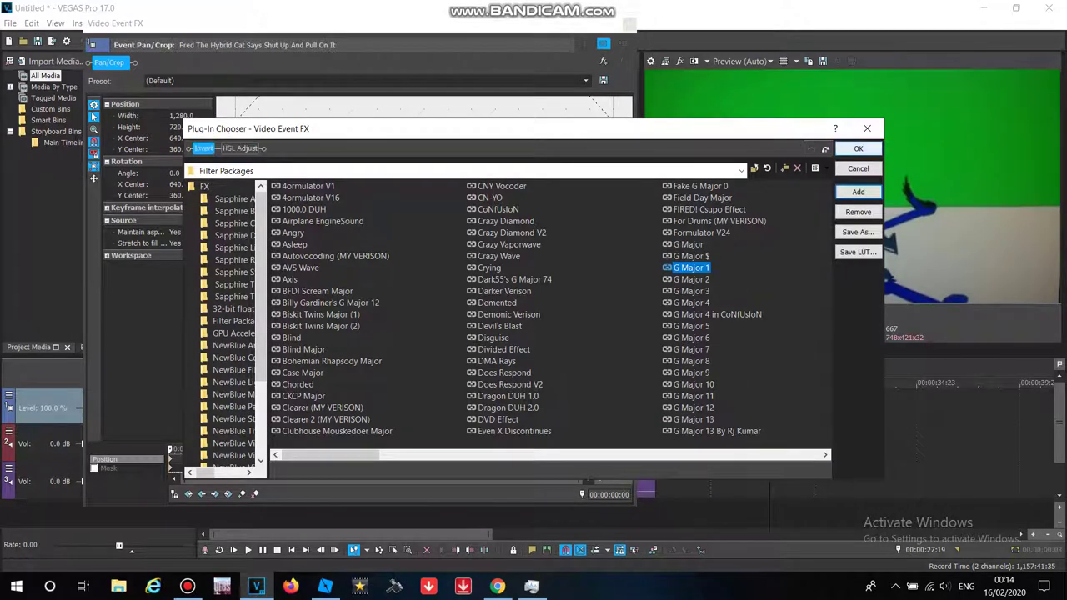
click(858, 148)
click(205, 63)
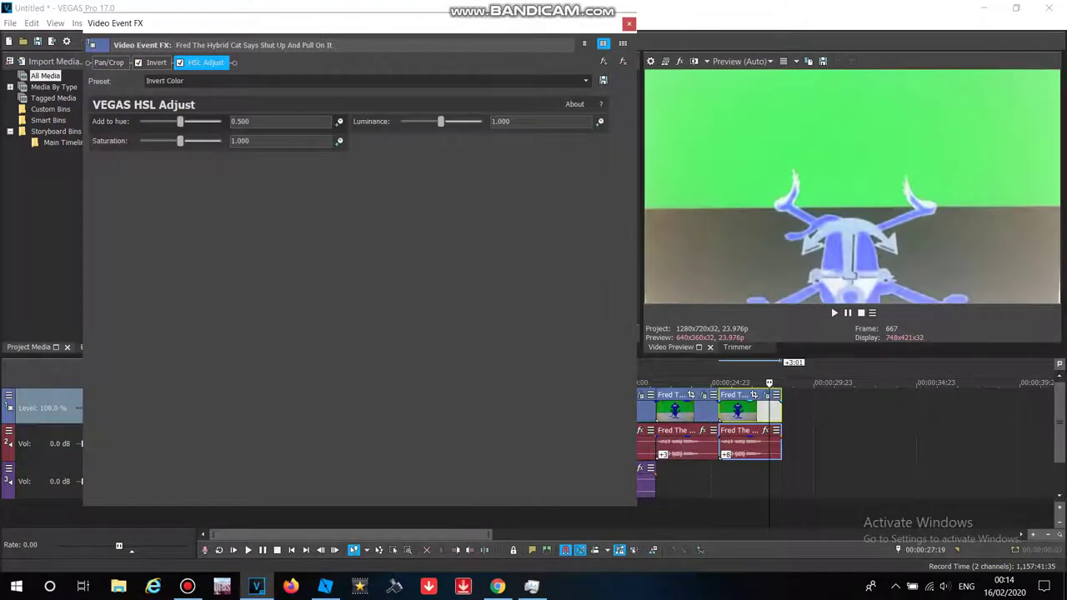
click(630, 23)
Step: Set the loop region over the whole project and play the timeline from the start
double_click(873, 375)
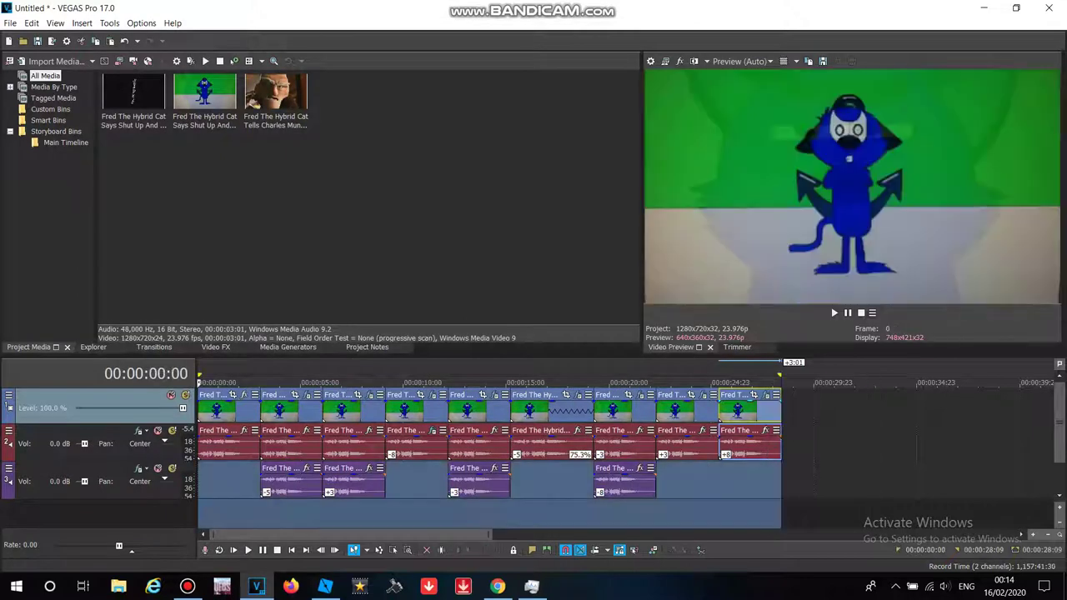
key(space)
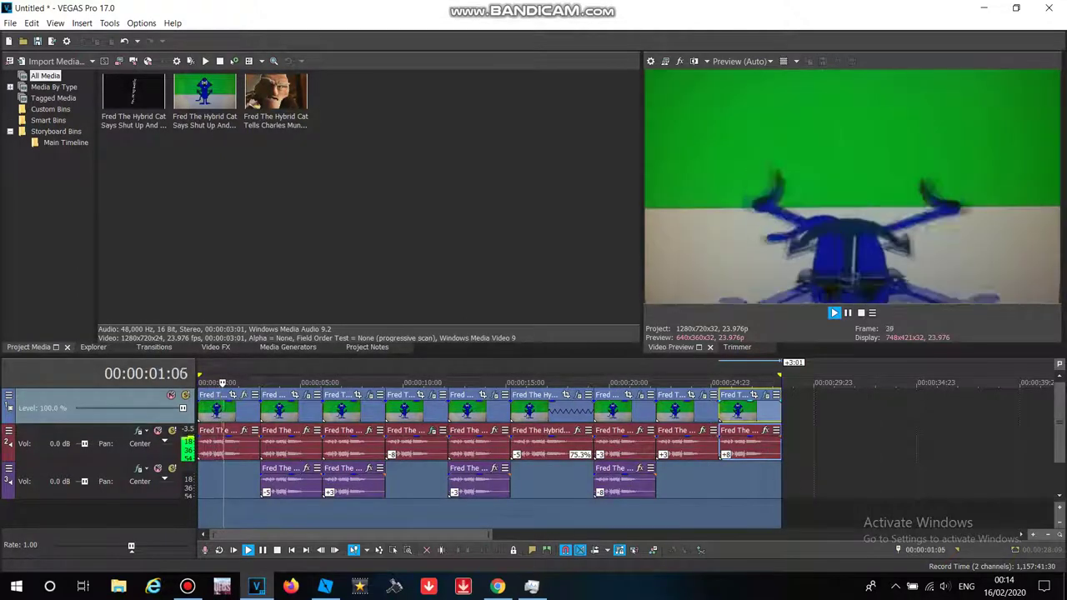